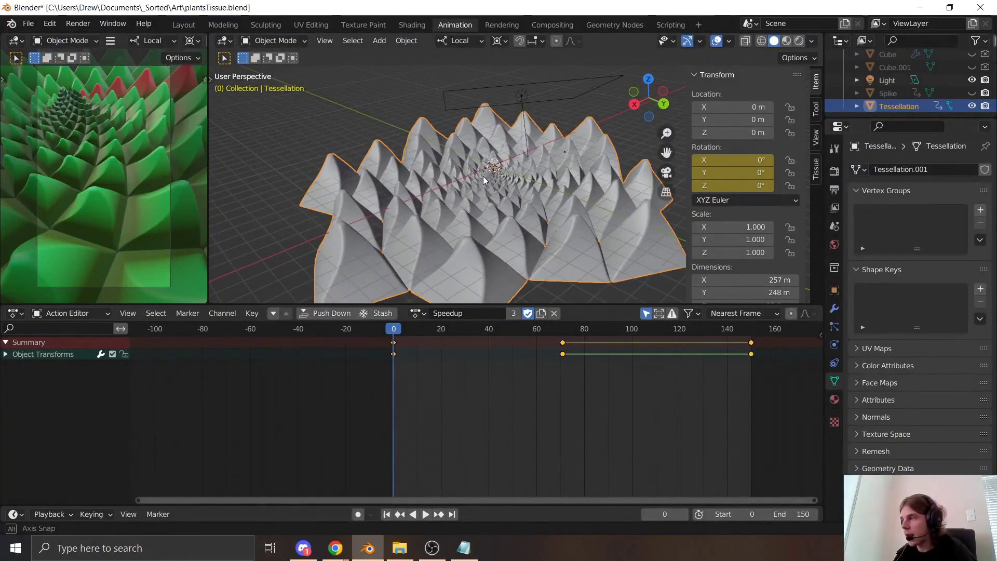
Play the spiky Tessellation object's rotation animation and stop it at frame 129.
{"action": "key", "text": "space"}
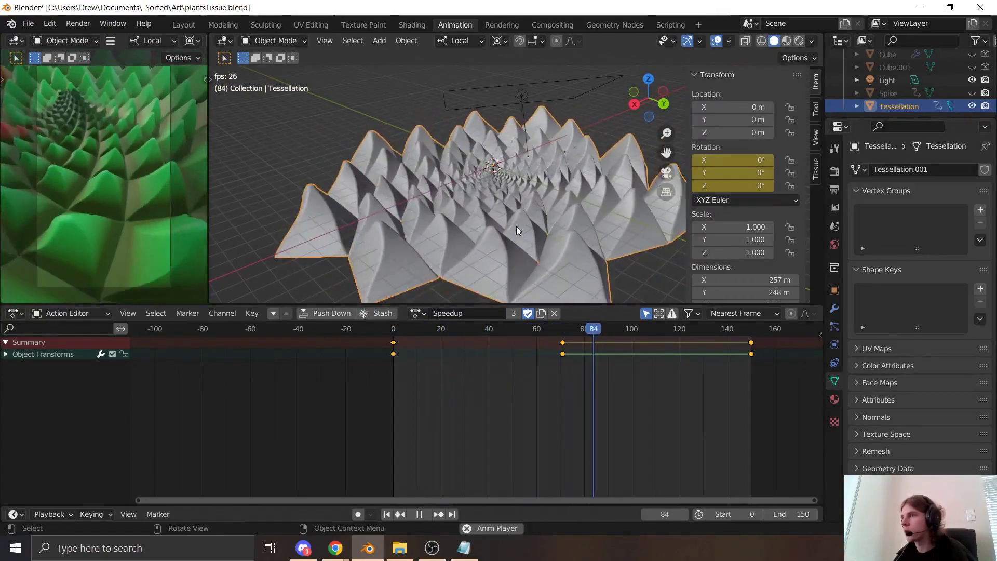
{"action": "key", "text": "space"}
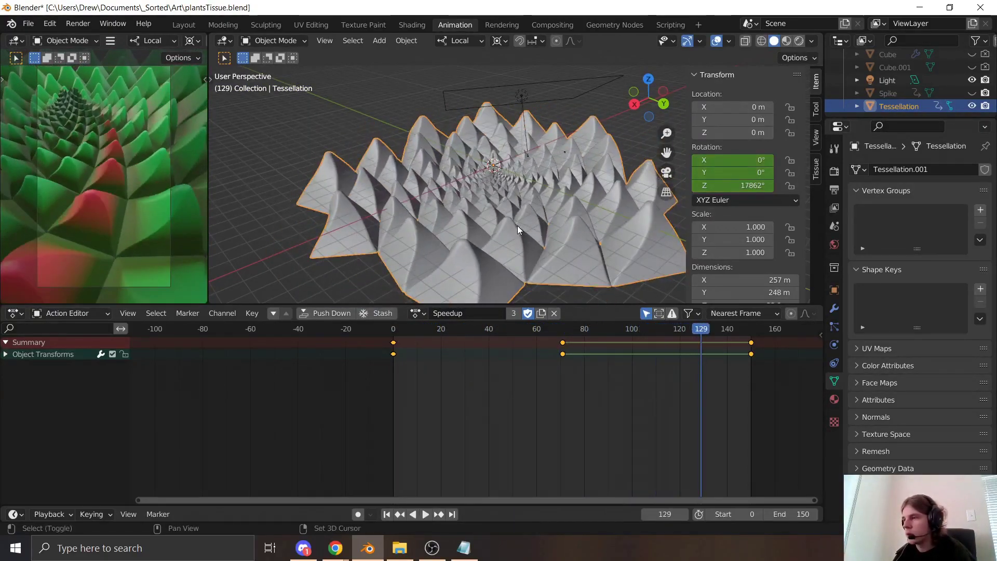
Bring up the sculpture talk in Chrome, rewind it and pause on the Inference bloom slide.
{"action": "mouse_move", "coordinate": [333, 540]}
{"action": "left_click", "coordinate": [347, 493]}
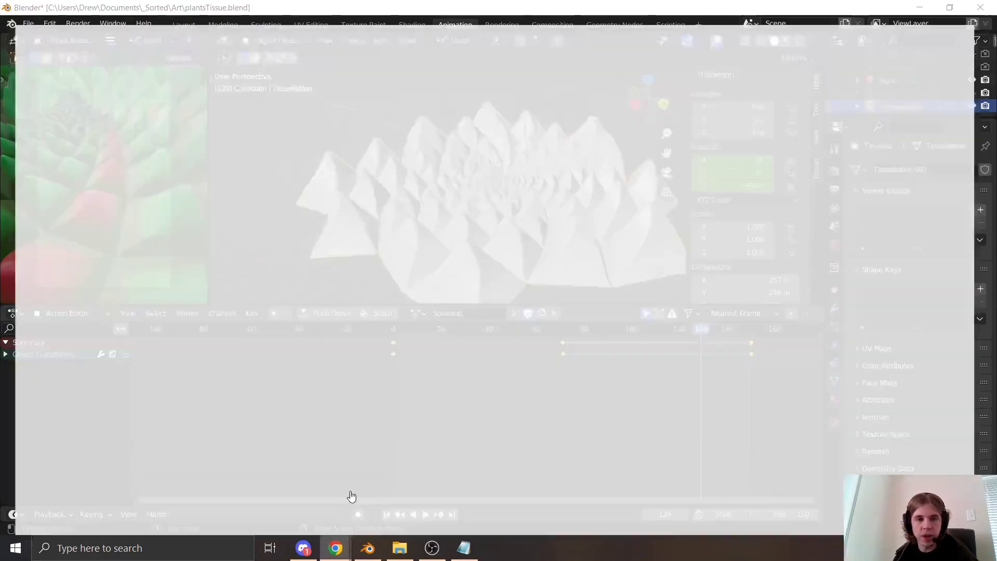
{"action": "key", "text": "Left"}
{"action": "key", "text": "Left"}
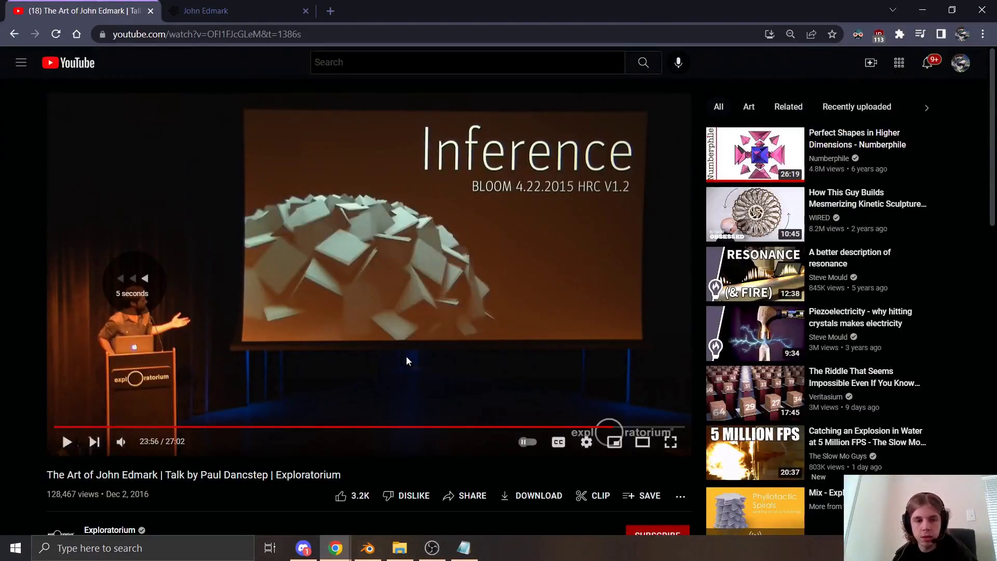
{"action": "key", "text": "space"}
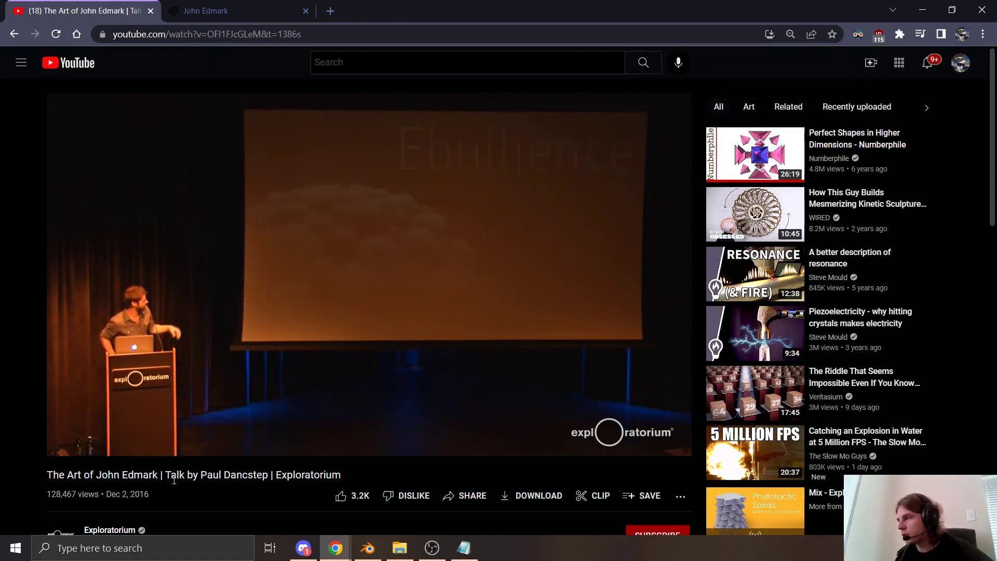
{"action": "left_click", "coordinate": [381, 230]}
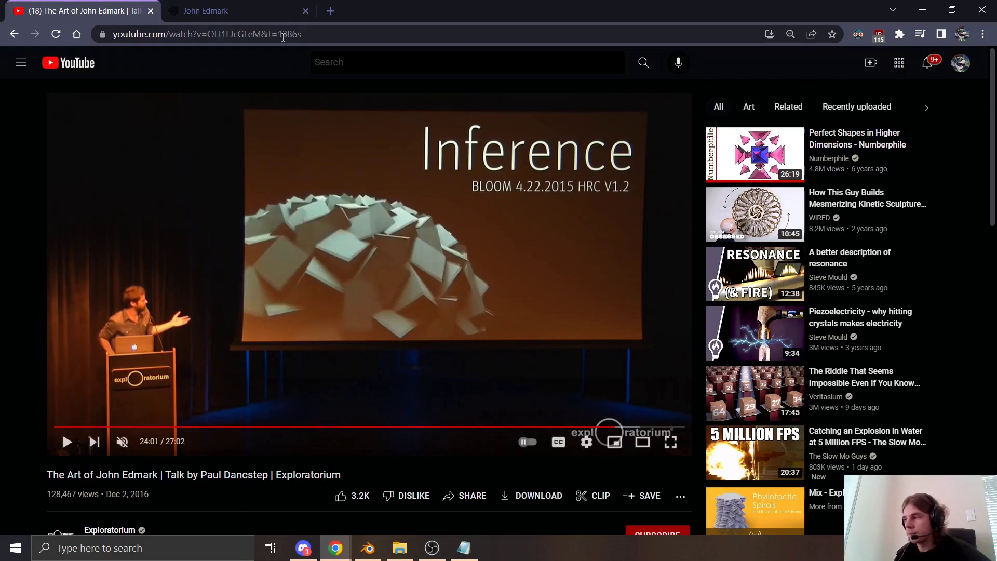
Glance at the Golden Angle page, return to the talk, then minimize Chrome.
{"action": "left_click", "coordinate": [195, 6]}
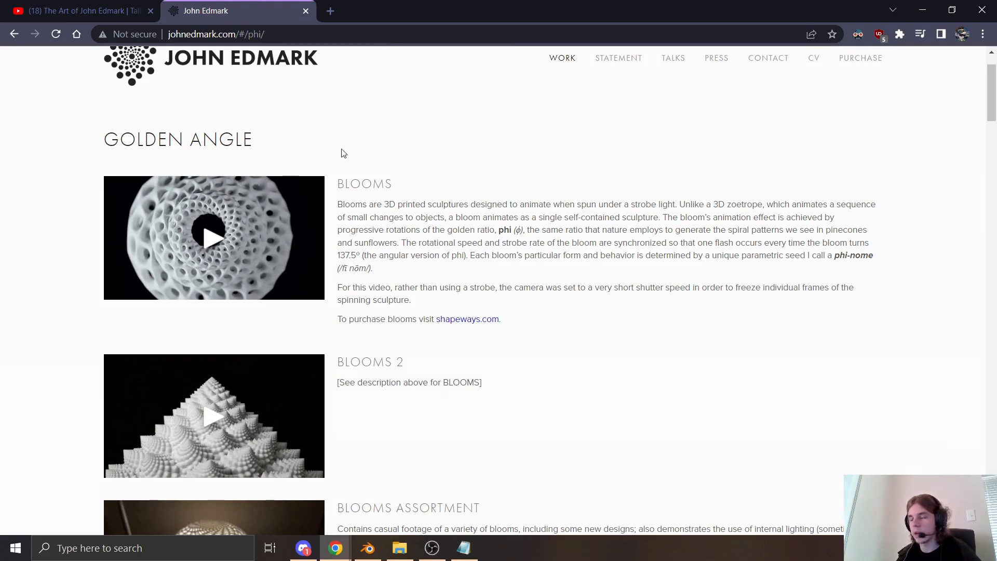
{"action": "left_click", "coordinate": [77, 10]}
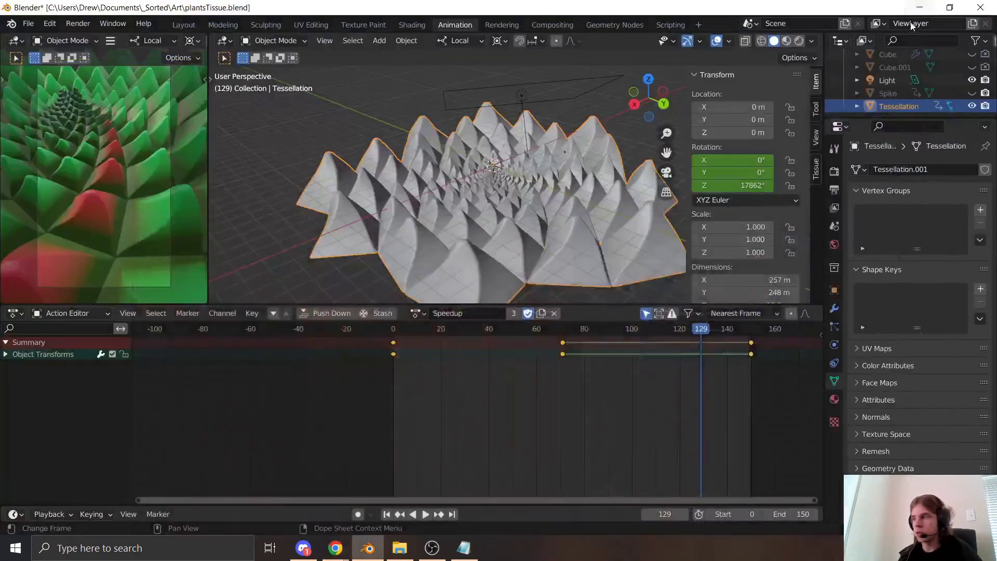
{"action": "left_click", "coordinate": [922, 10]}
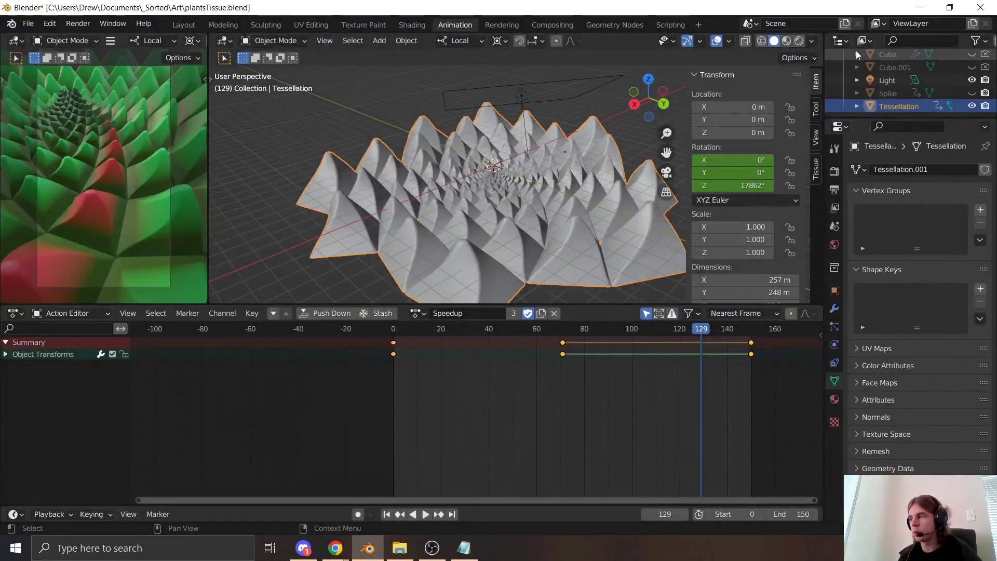
Open plantspirals.blend from the recent files, discarding the current scene's unsaved changes.
{"action": "left_click", "coordinate": [27, 24]}
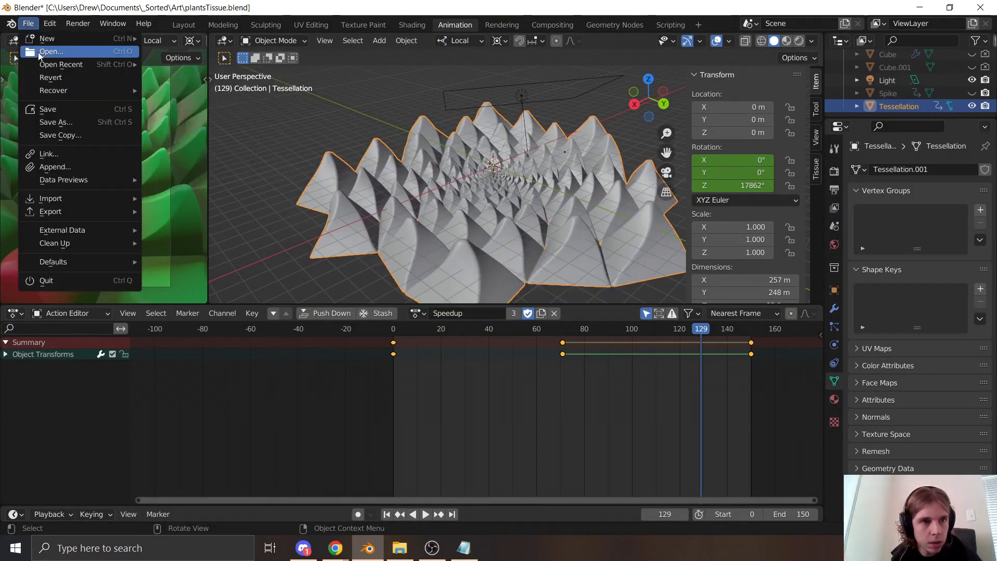
{"action": "mouse_move", "coordinate": [72, 64]}
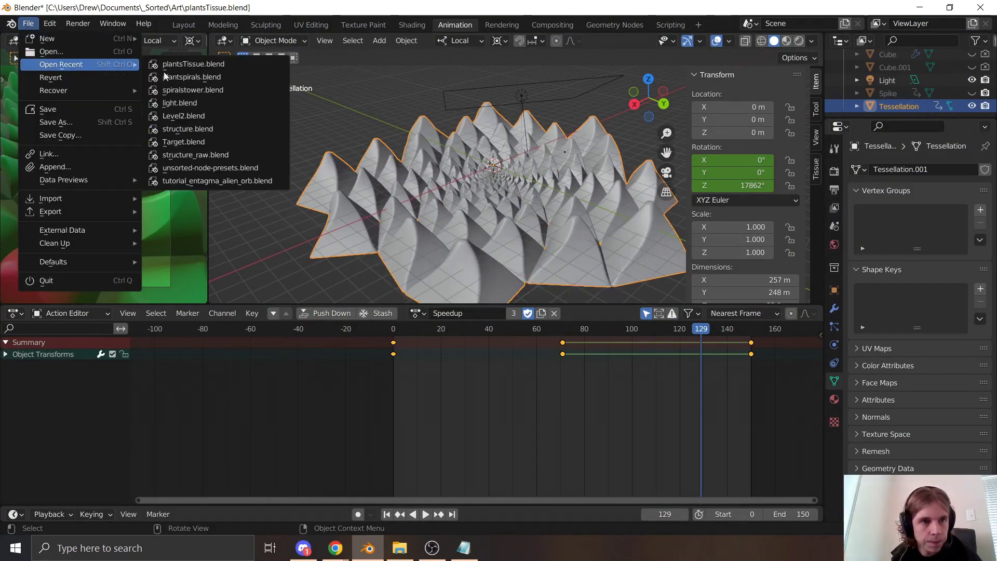
{"action": "left_click", "coordinate": [233, 77]}
{"action": "left_click", "coordinate": [512, 296]}
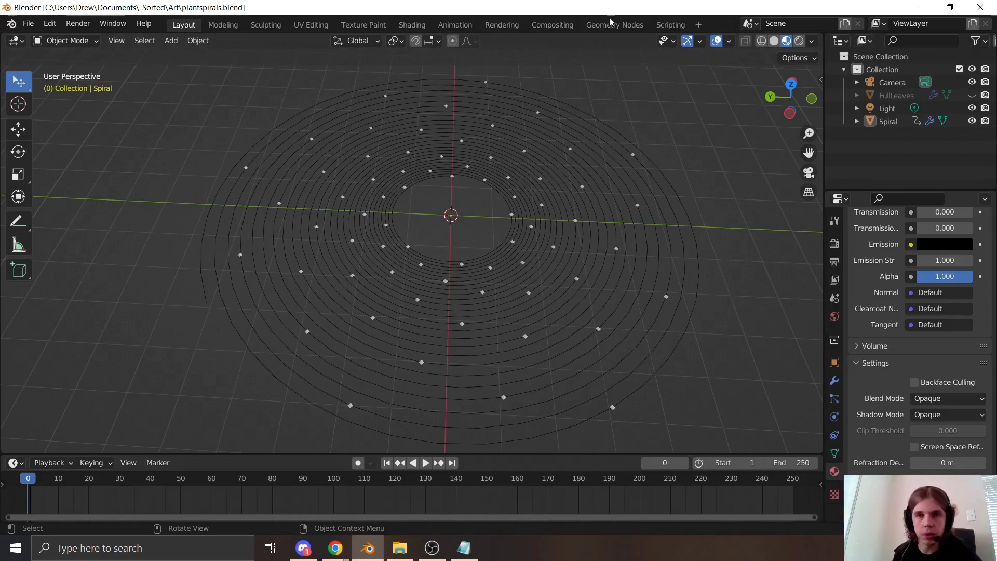
Preview the spiral animation briefly, stopping at frame 46, then jump back to frame 0.
{"action": "key", "text": "space"}
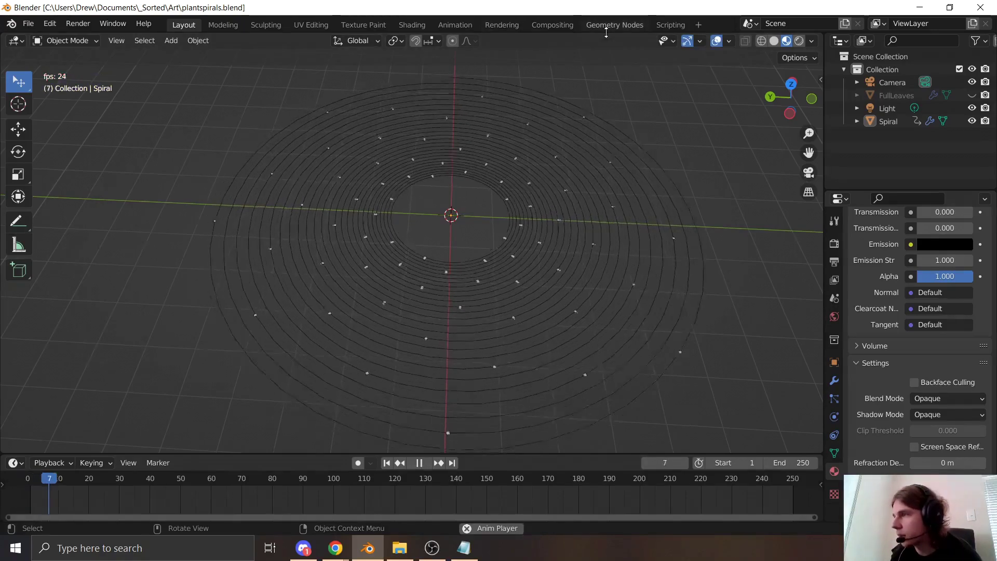
{"action": "key", "text": "space"}
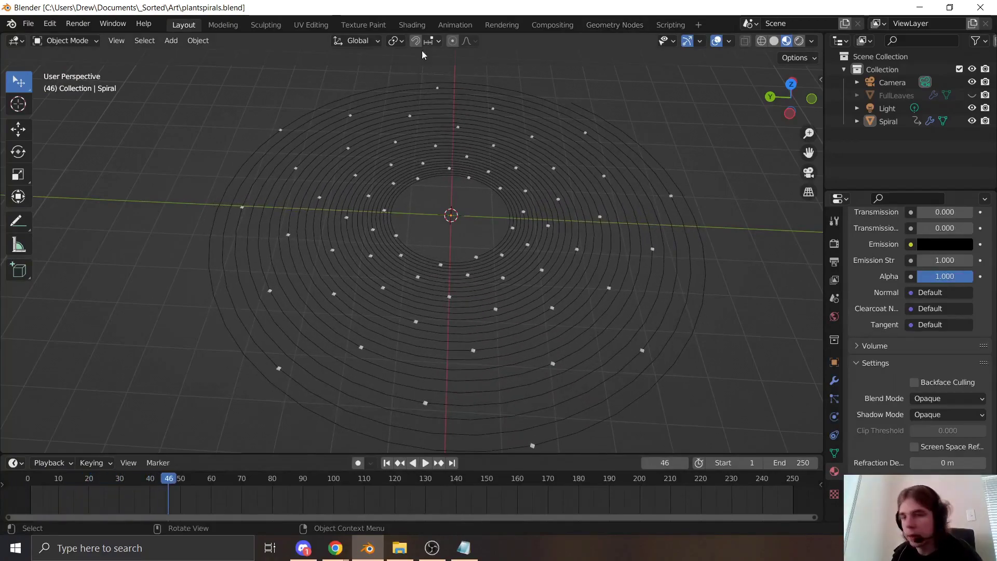
{"action": "key", "text": "shift+Left"}
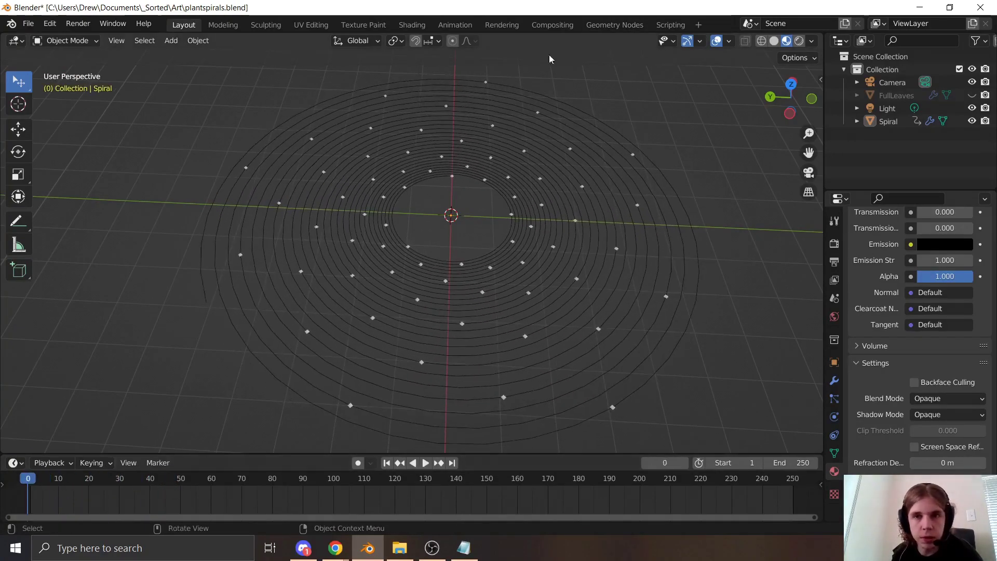
Switch to the Geometry Nodes workspace and enlarge the node editor upward.
{"action": "left_click", "coordinate": [602, 24]}
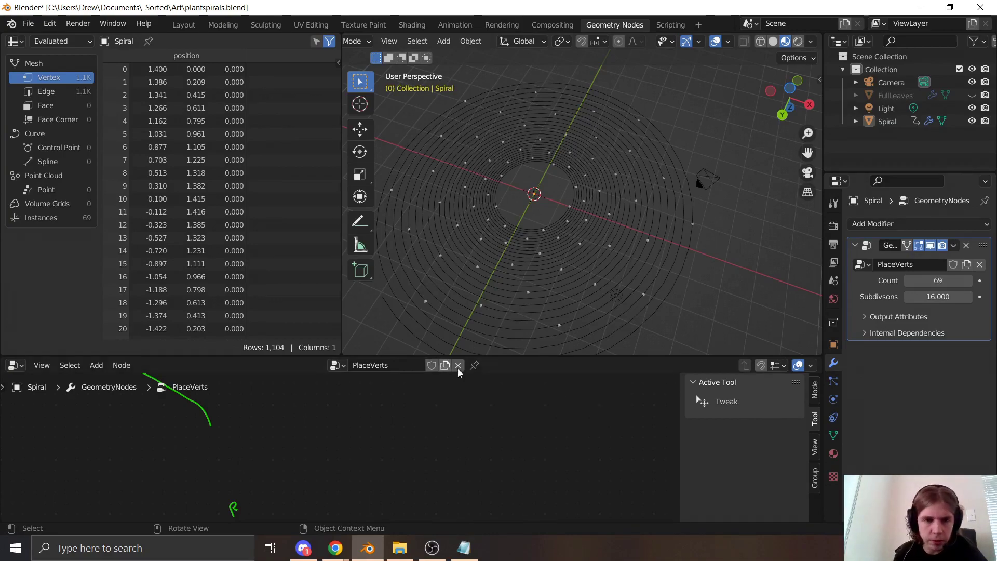
{"action": "left_click_drag", "start_coordinate": [501, 362], "coordinate": [501, 162]}
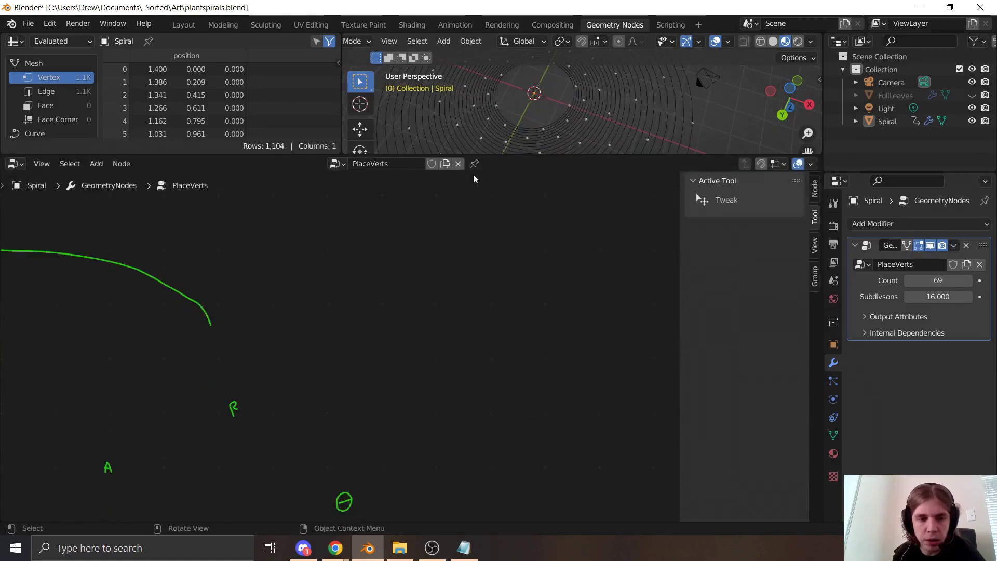
{"action": "scroll", "coordinate": [313, 374], "scroll_direction": "down", "scroll_amount": 3}
Enter the CalculateFibonacciVert group and inspect its annotated r = A·e^(θcot(B)) nodes.
{"action": "key", "text": "Tab"}
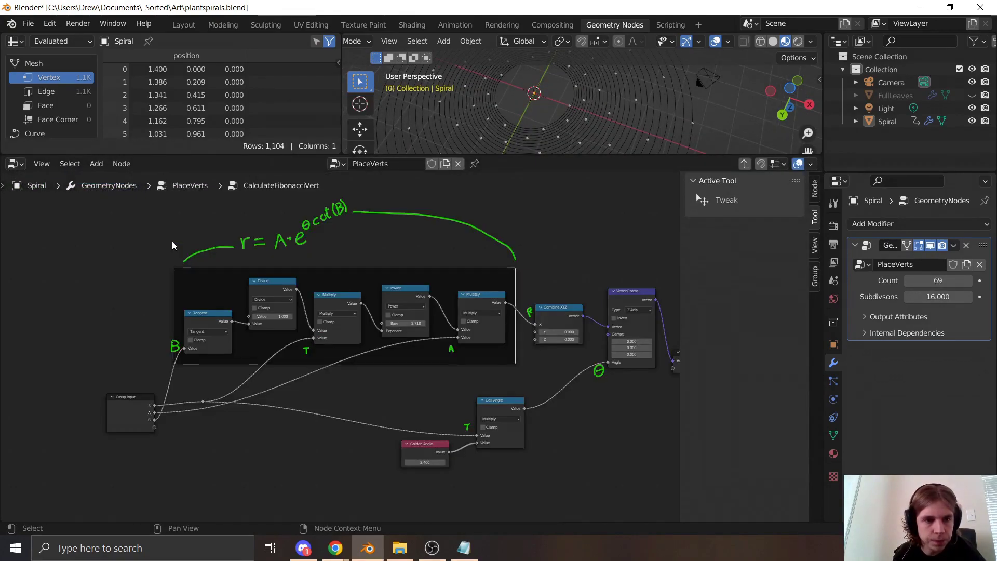
{"action": "scroll", "coordinate": [154, 282], "scroll_direction": "down", "scroll_amount": 1}
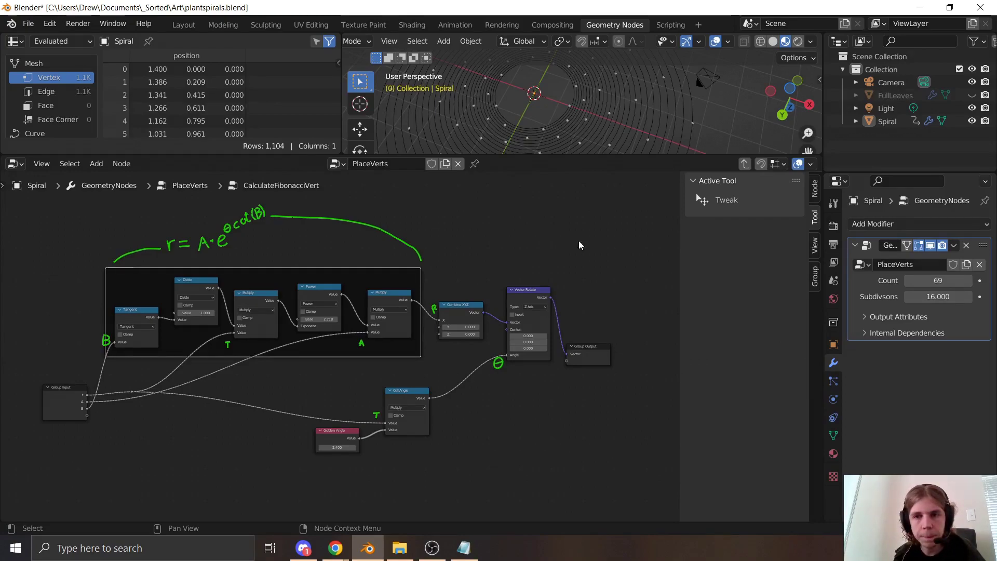
{"action": "left_click", "coordinate": [798, 164]}
{"action": "left_click", "coordinate": [798, 164]}
{"action": "left_click", "coordinate": [798, 165]}
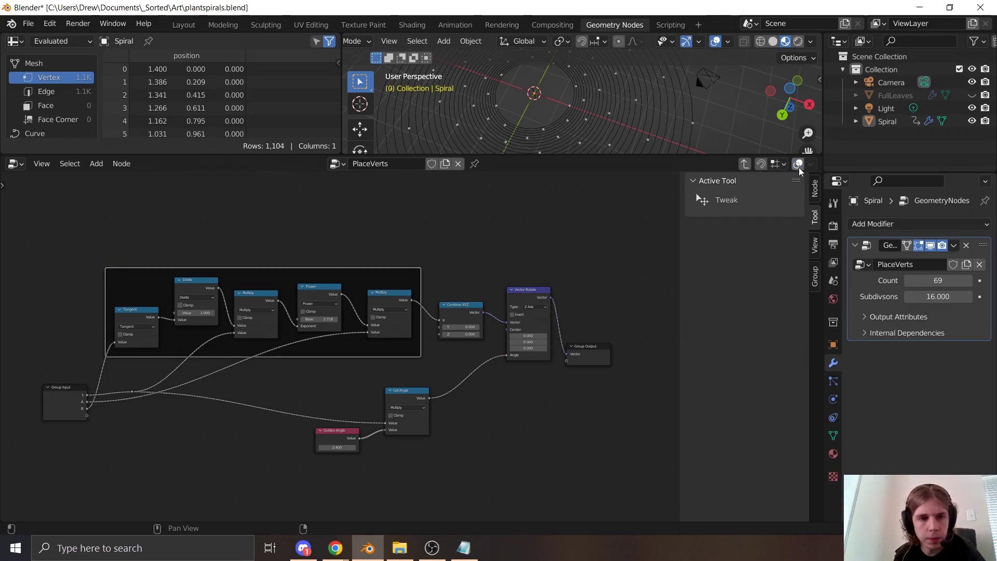
{"action": "left_click", "coordinate": [798, 165]}
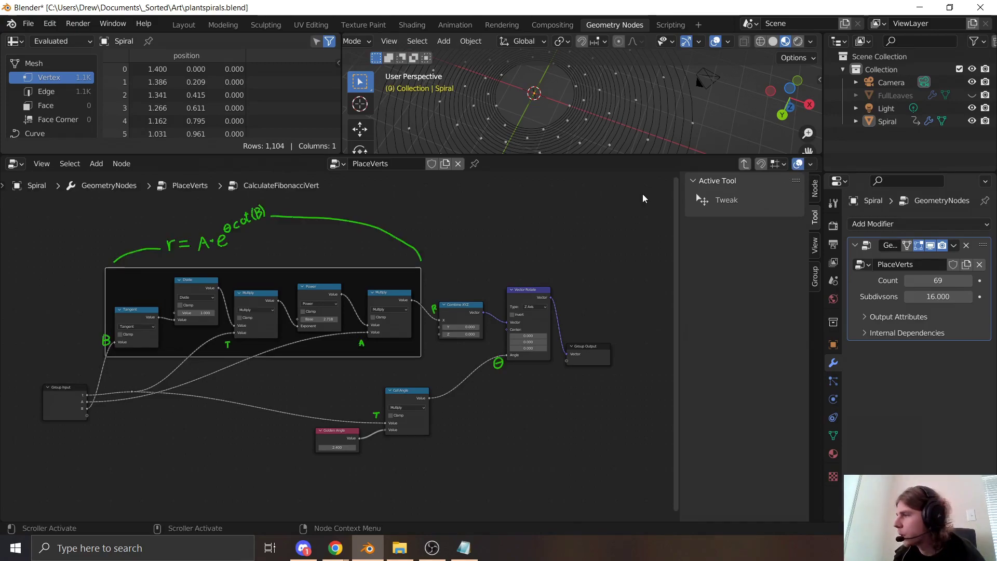
{"action": "middle_click_drag", "start_coordinate": [429, 289], "coordinate": [474, 287]}
{"action": "scroll", "coordinate": [431, 341], "scroll_direction": "up", "scroll_amount": 2}
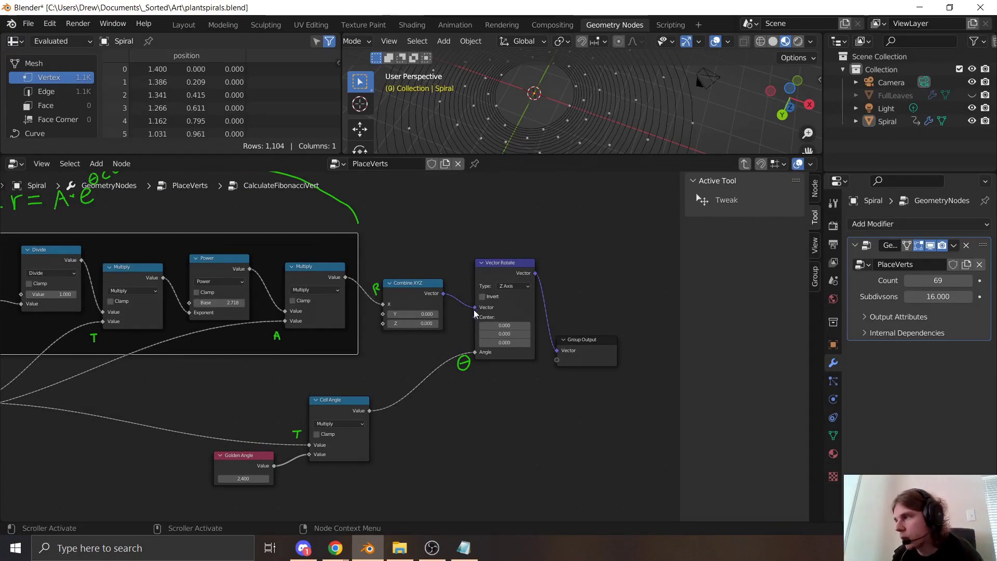
{"action": "scroll", "coordinate": [503, 354], "scroll_direction": "up", "scroll_amount": 1}
{"action": "scroll", "coordinate": [462, 328], "scroll_direction": "down", "scroll_amount": 1}
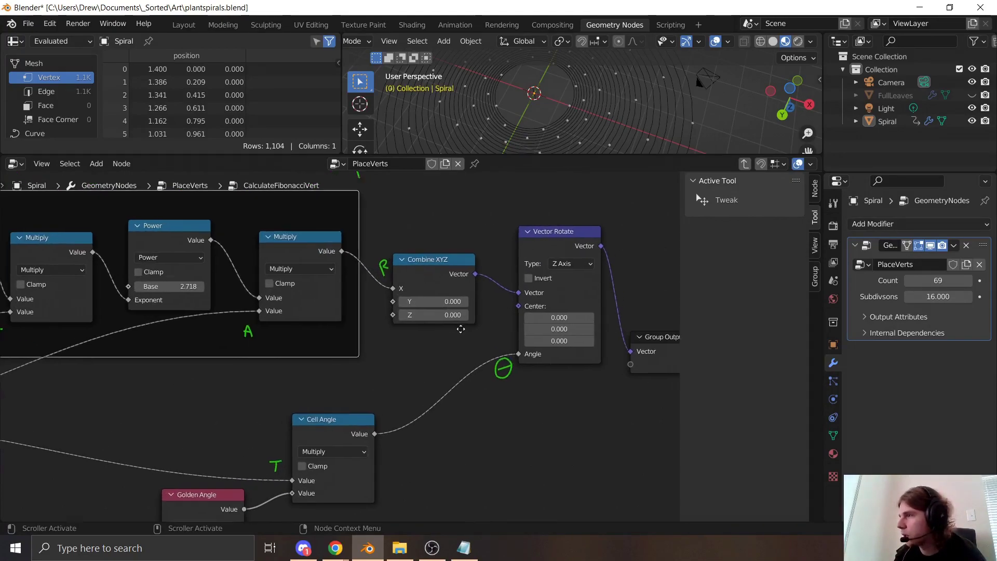
{"action": "middle_click_drag", "start_coordinate": [458, 330], "coordinate": [270, 342]}
{"action": "middle_click_drag", "start_coordinate": [447, 249], "coordinate": [622, 248]}
Exit the group back to the PlaceVerts node tree and pan across it.
{"action": "key", "text": "Tab"}
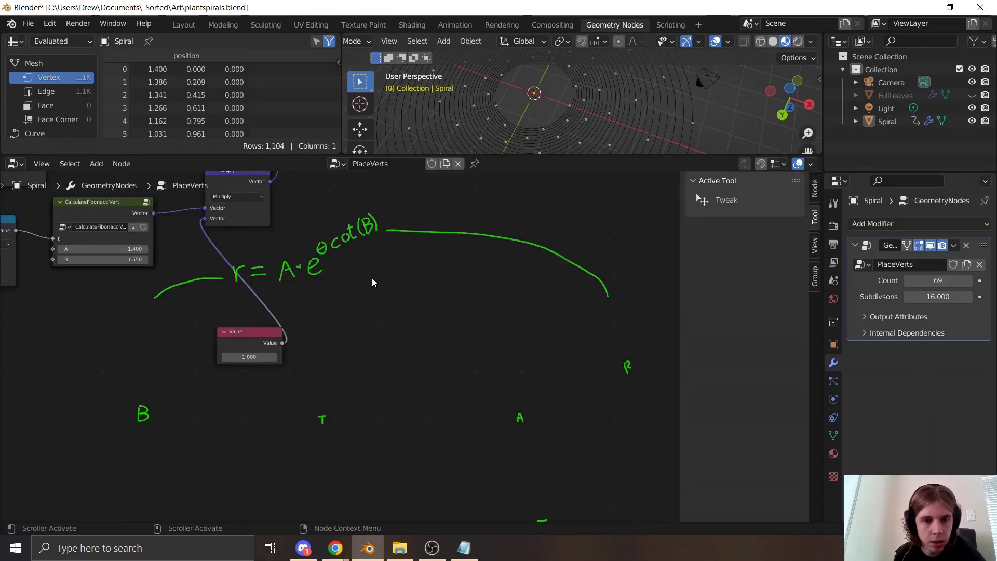
{"action": "middle_click_drag", "start_coordinate": [305, 284], "coordinate": [354, 450]}
{"action": "key", "text": "space"}
{"action": "key", "text": "space"}
{"action": "scroll", "coordinate": [450, 369], "scroll_direction": "down", "scroll_amount": 4}
{"action": "scroll", "coordinate": [493, 365], "scroll_direction": "down", "scroll_amount": 3}
Pan to the Instance on Points area and test the spiral's Subdivisions at 1.
{"action": "scroll", "coordinate": [369, 420], "scroll_direction": "up", "scroll_amount": 1}
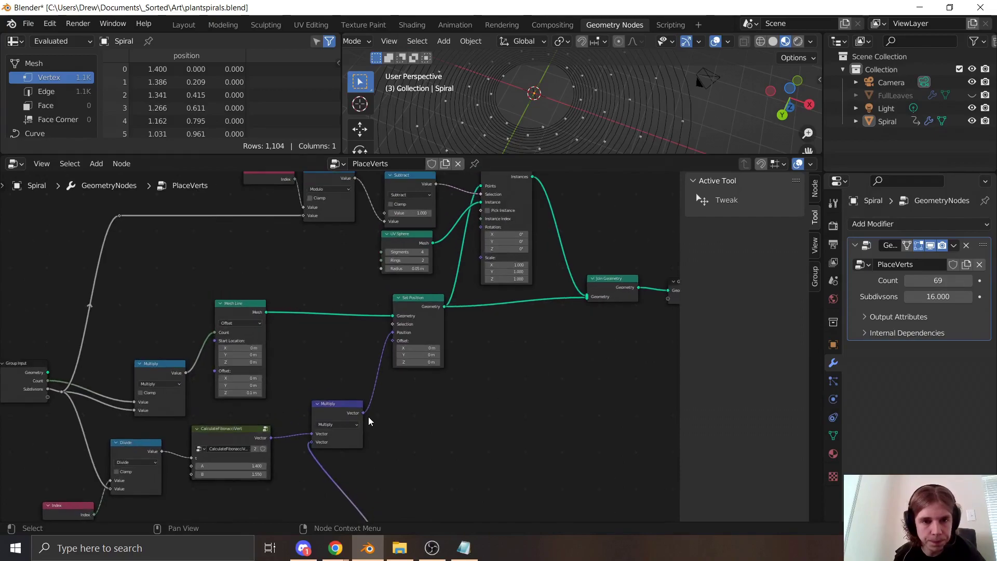
{"action": "scroll", "coordinate": [451, 200], "scroll_direction": "up", "scroll_amount": 2}
{"action": "middle_click_drag", "start_coordinate": [447, 277], "coordinate": [333, 312]}
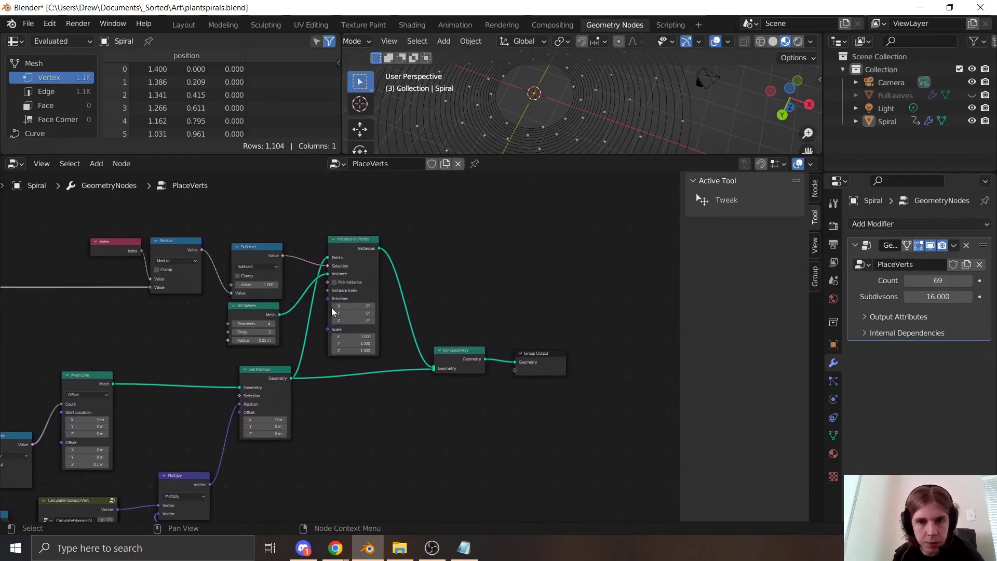
{"action": "scroll", "coordinate": [335, 320], "scroll_direction": "up", "scroll_amount": 4}
{"action": "middle_click_drag", "start_coordinate": [360, 242], "coordinate": [334, 285]}
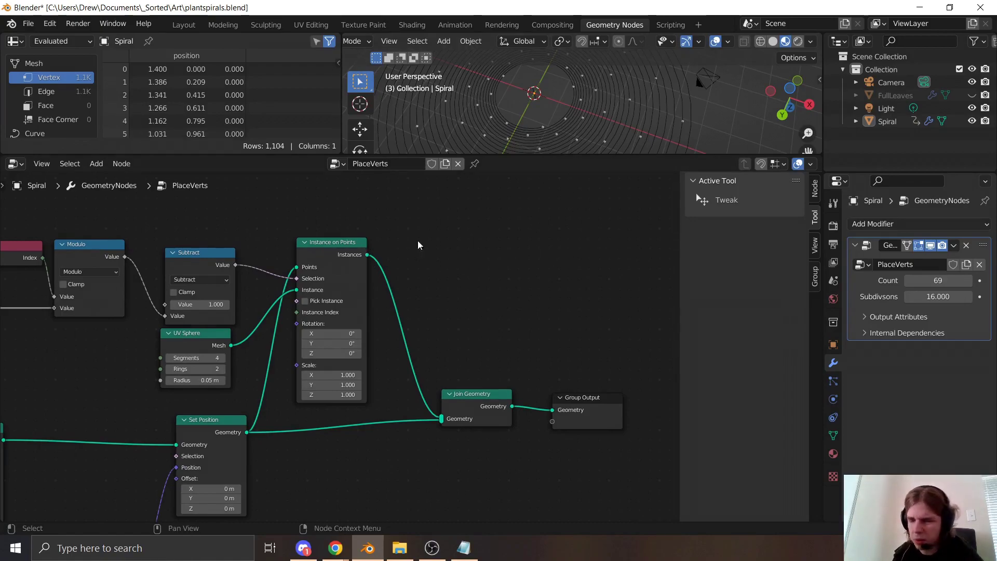
{"action": "left_click", "coordinate": [931, 295]}
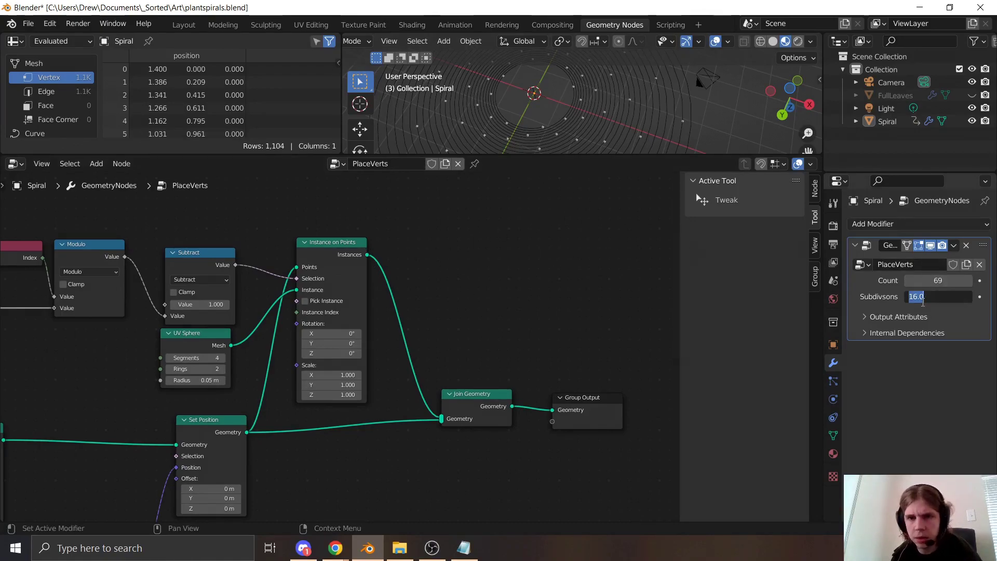
{"action": "type", "text": "1"}
{"action": "key", "text": "Return"}
Set Subdivisions back to 16 for dense concentric rings and return to the Layout workspace.
{"action": "left_click_drag", "start_coordinate": [633, 156], "coordinate": [649, 365]}
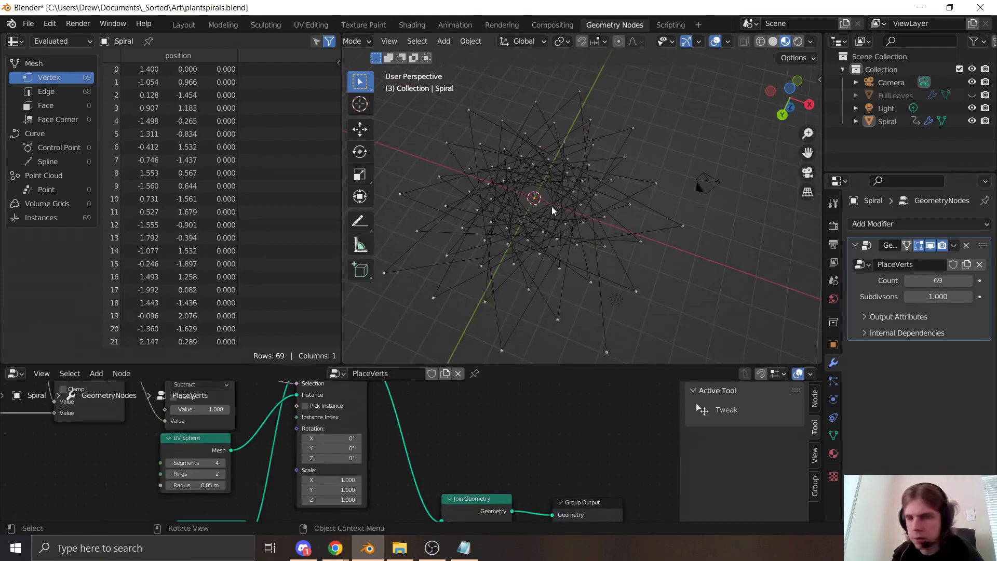
{"action": "middle_click_drag", "start_coordinate": [551, 206], "coordinate": [609, 185]}
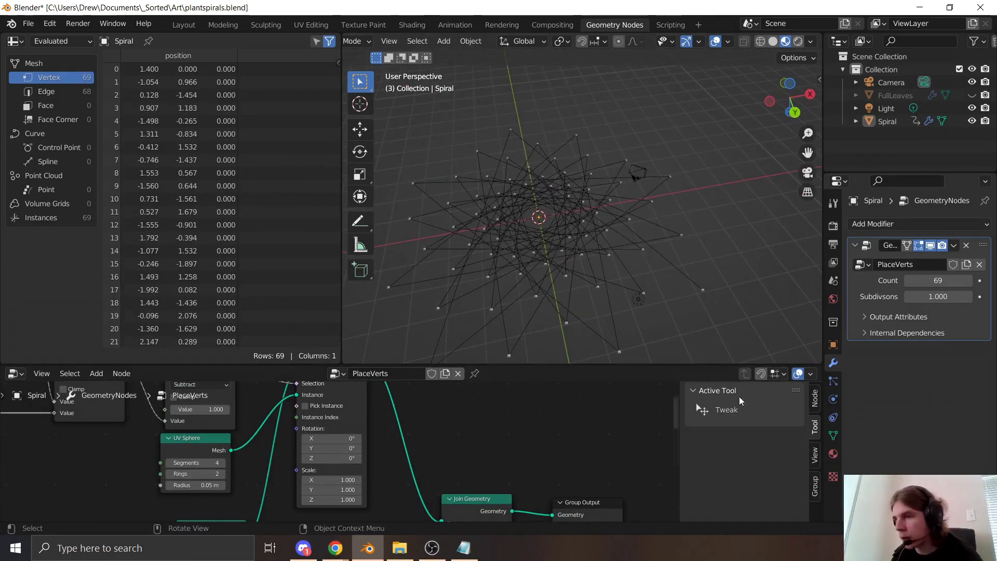
{"action": "left_click", "coordinate": [938, 295]}
{"action": "type", "text": "16"}
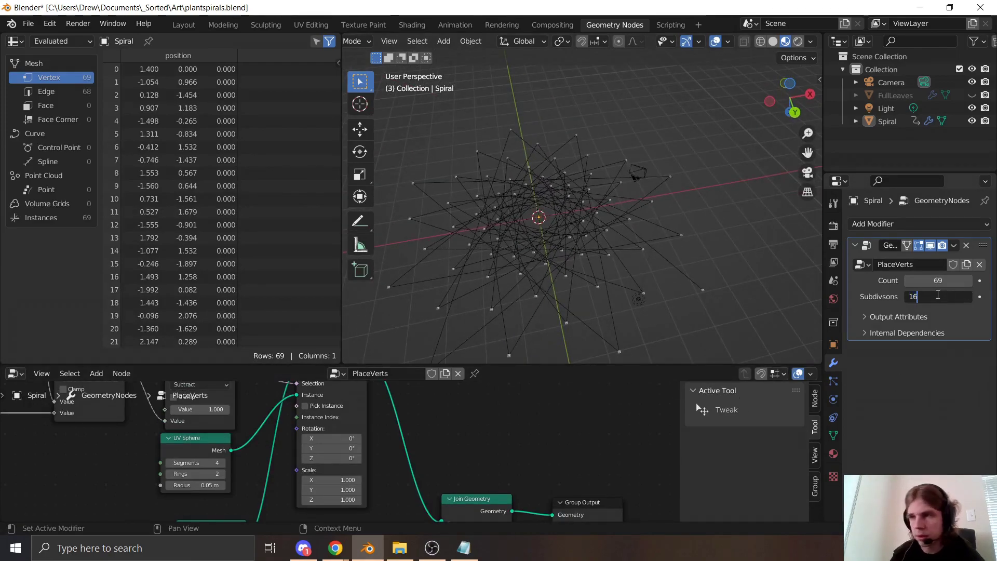
{"action": "key", "text": "Return"}
{"action": "left_click", "coordinate": [182, 24]}
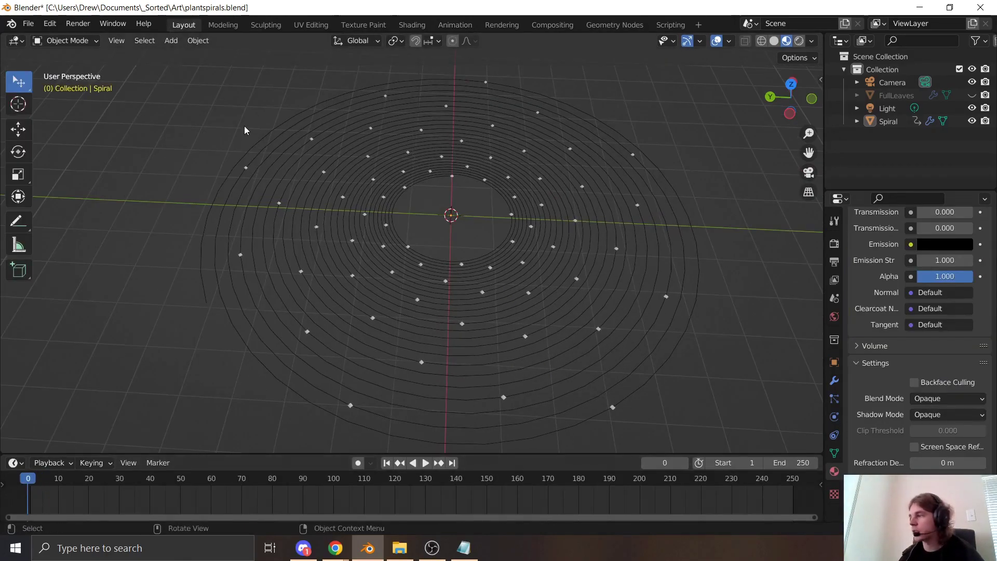
Unhide and select FullLeaves, showing its MakeLeafShape modifier with Count 50, Fibonacci 8 and 13.
{"action": "left_click", "coordinate": [972, 95]}
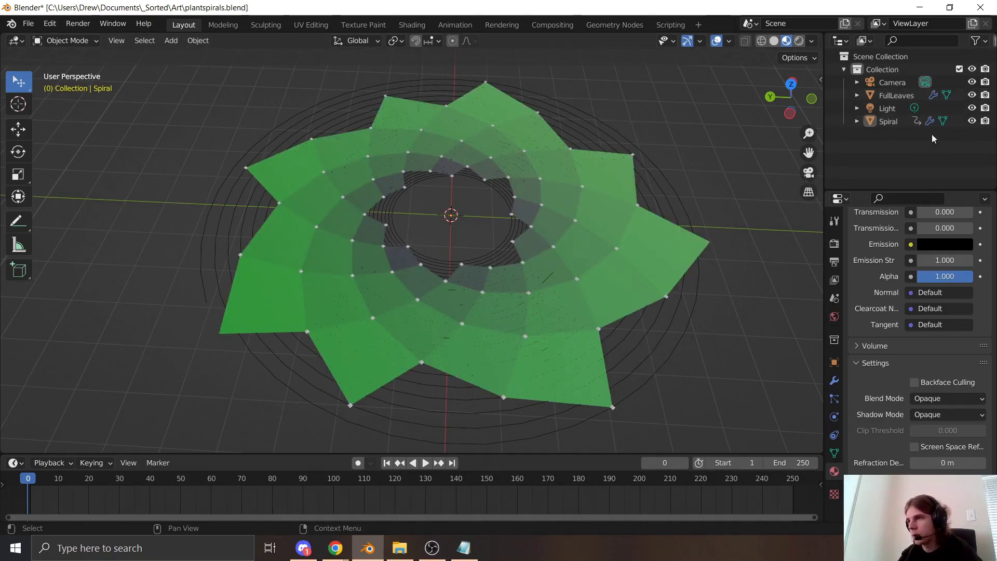
{"action": "middle_click_drag", "start_coordinate": [363, 285], "coordinate": [385, 266]}
{"action": "scroll", "coordinate": [375, 269], "scroll_direction": "down", "scroll_amount": 1}
{"action": "scroll", "coordinate": [459, 261], "scroll_direction": "up", "scroll_amount": 4}
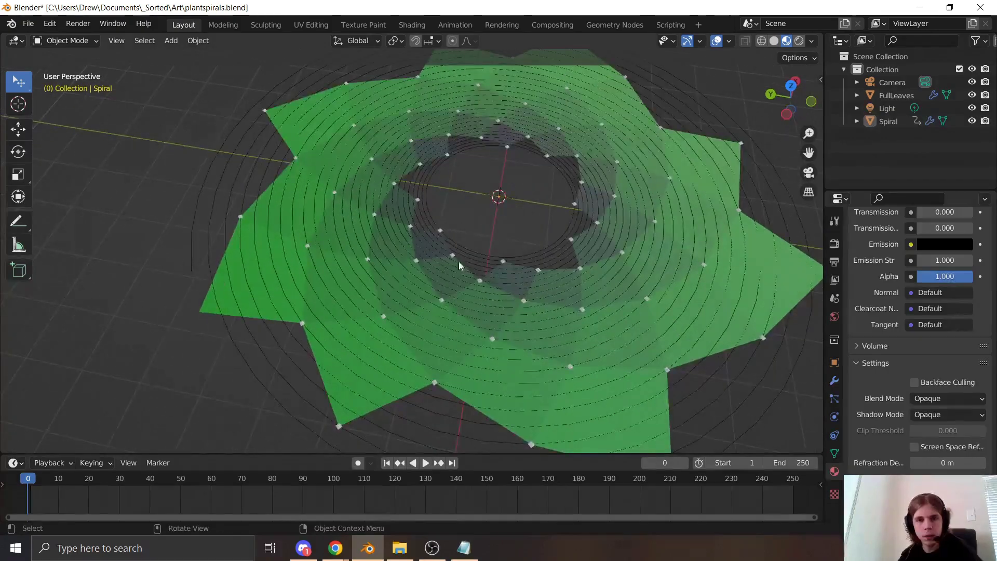
{"action": "middle_click_drag", "start_coordinate": [459, 261], "coordinate": [409, 215], "text": "shift"}
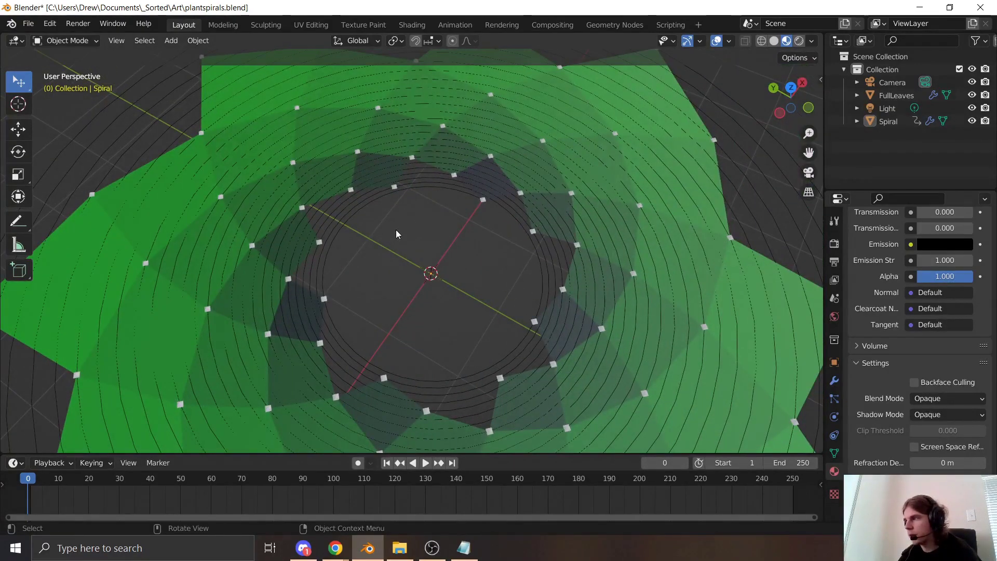
{"action": "left_click", "coordinate": [906, 98]}
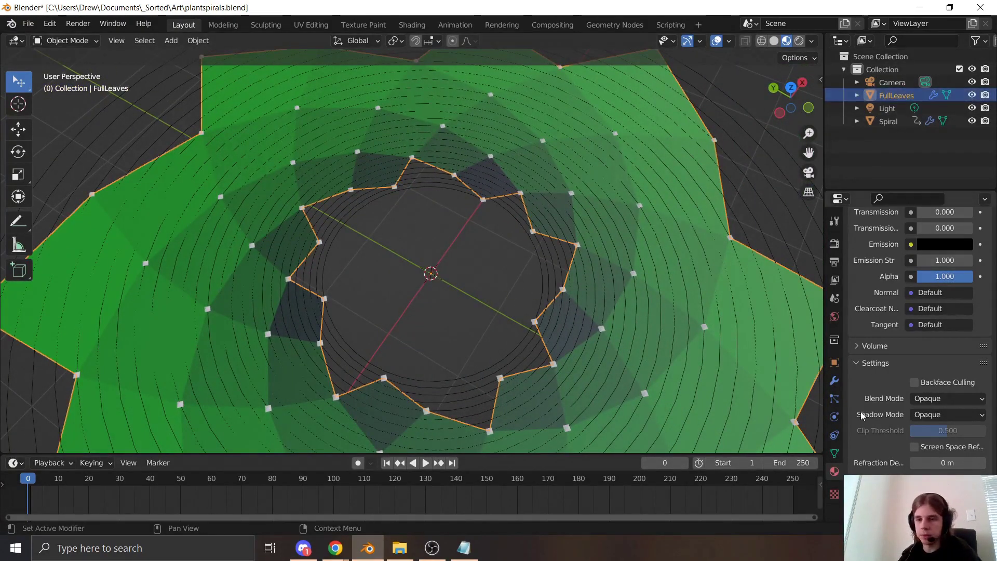
{"action": "left_click", "coordinate": [834, 380]}
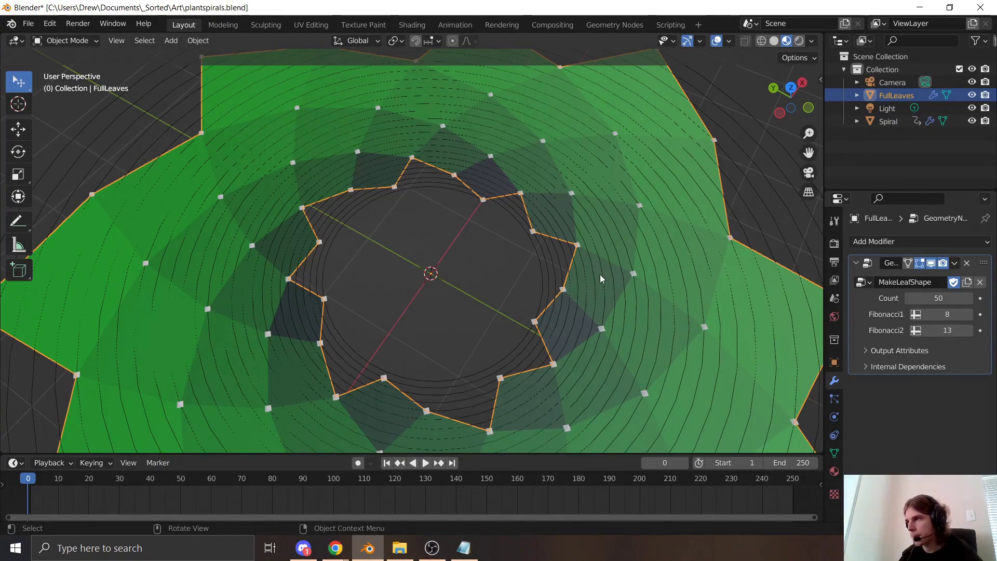
{"action": "left_click", "coordinate": [963, 317]}
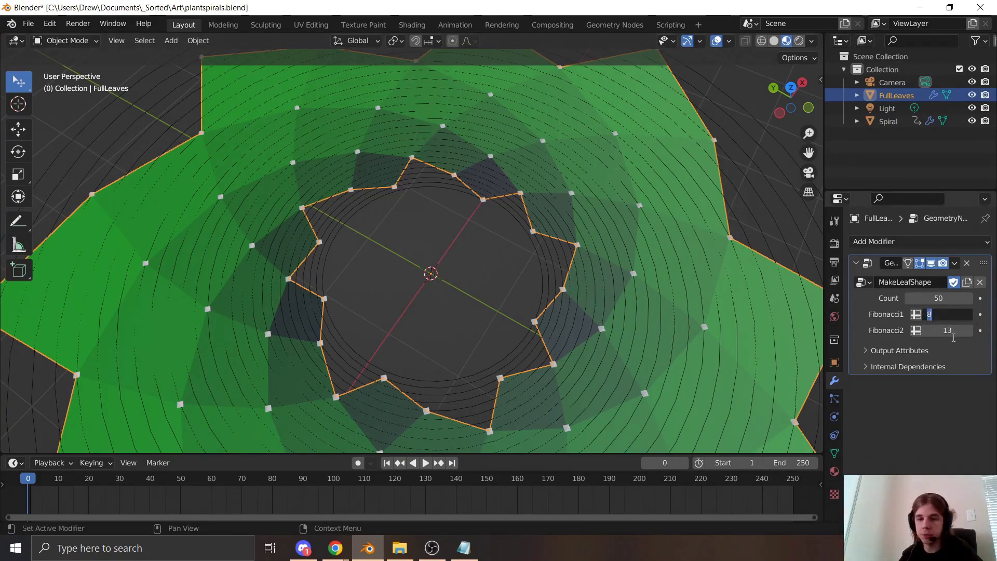
{"action": "type", "text": "3"}
{"action": "key", "text": "Return"}
{"action": "left_click", "coordinate": [948, 331]}
{"action": "type", "text": "5"}
{"action": "key", "text": "Return"}
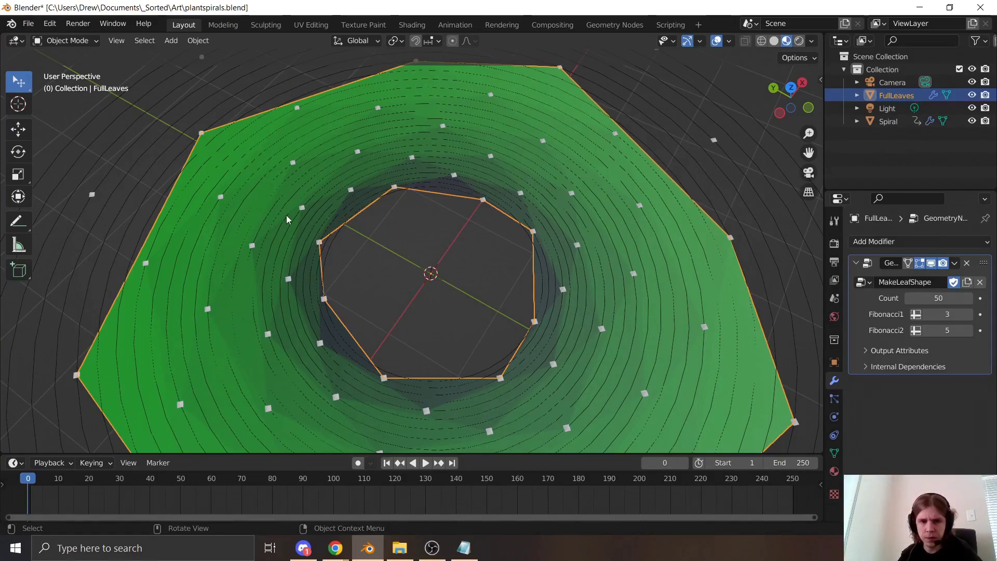
{"action": "middle_click_drag", "start_coordinate": [285, 215], "coordinate": [272, 239]}
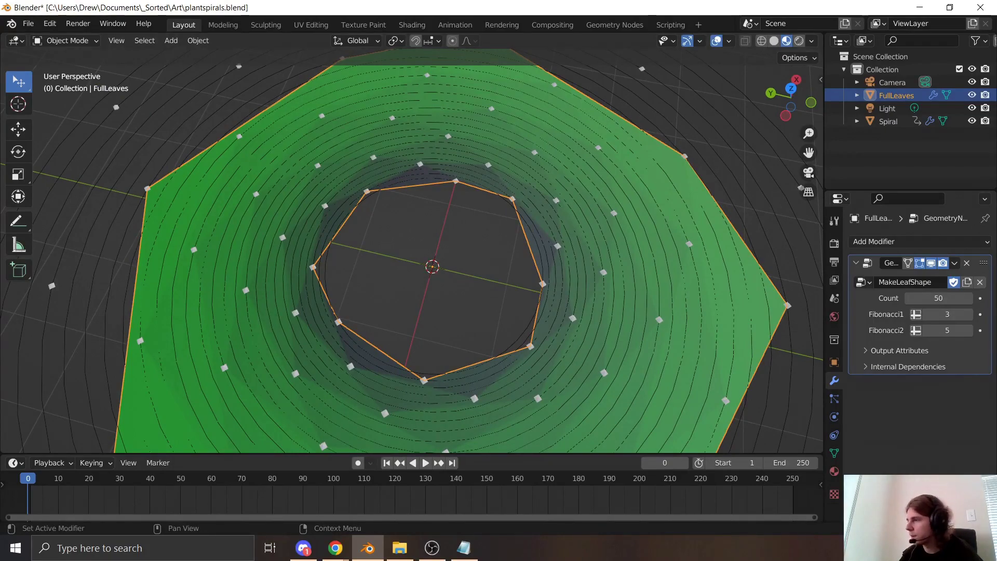
{"action": "key", "text": "ctrl+z"}
{"action": "key", "text": "ctrl+z"}
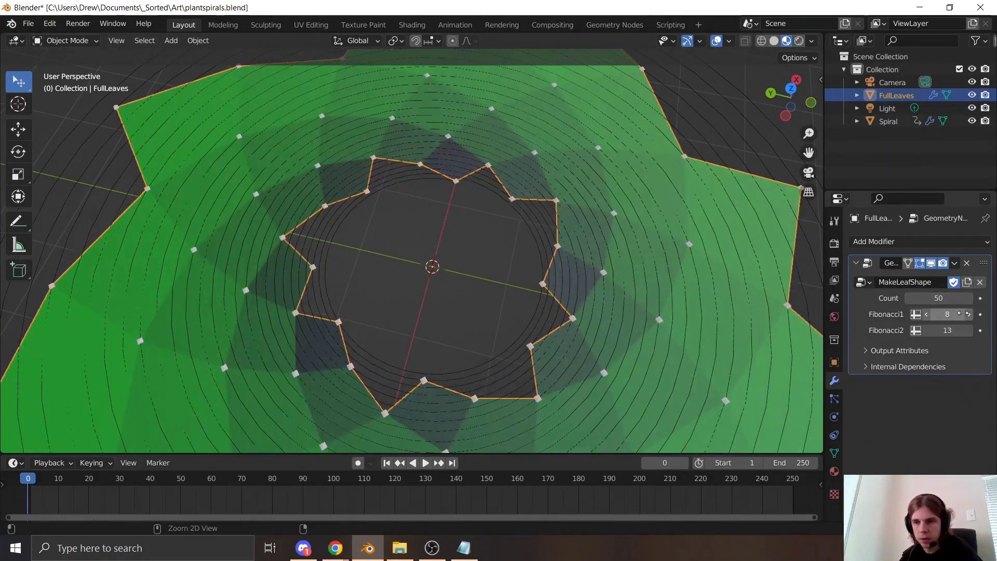
{"action": "middle_click_drag", "start_coordinate": [527, 270], "coordinate": [529, 269]}
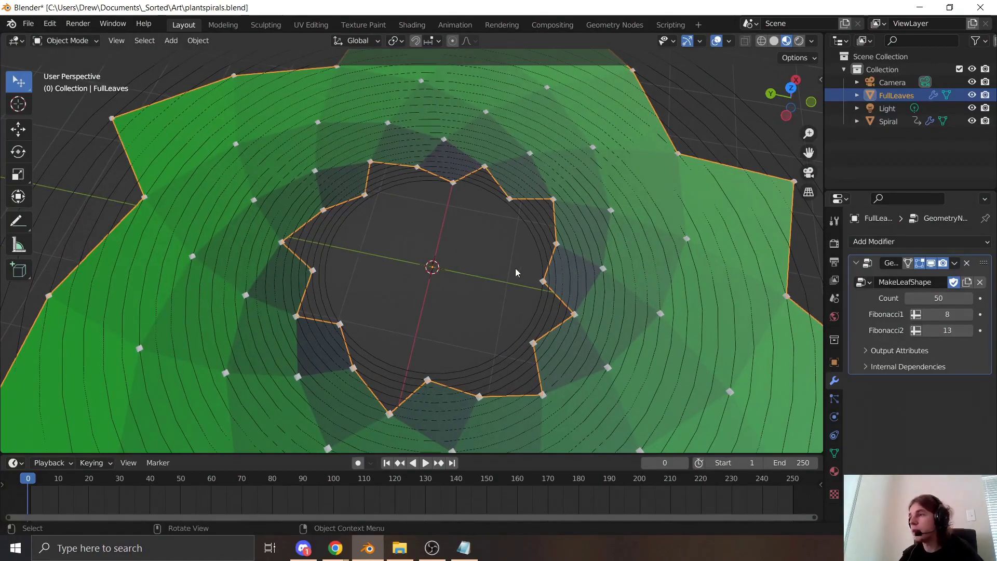
{"action": "scroll", "coordinate": [451, 235], "scroll_direction": "up", "scroll_amount": 1}
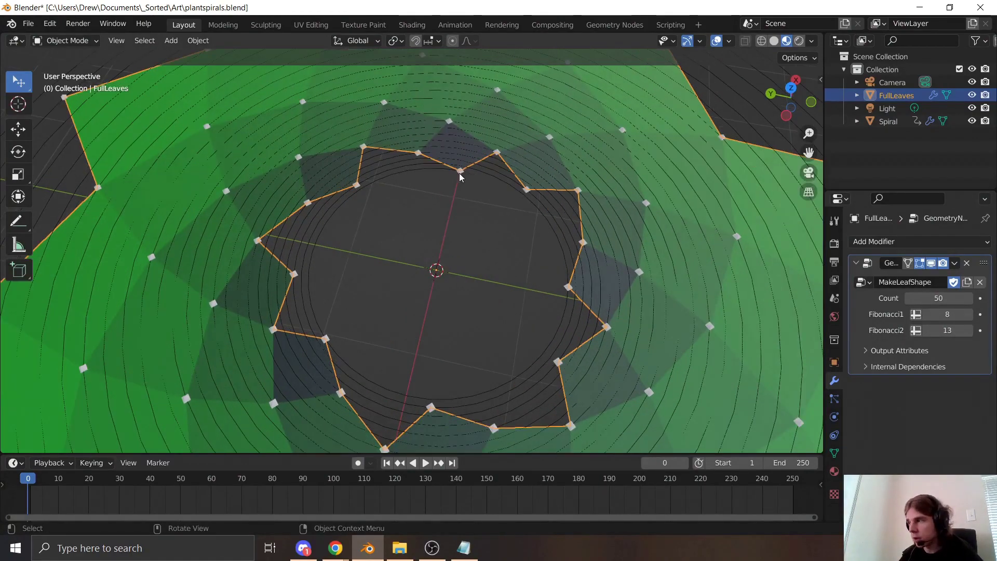
{"action": "scroll", "coordinate": [487, 250], "scroll_direction": "up", "scroll_amount": 3}
Choose the freehand Annotate tool and browse the sidebar's View, Item, Tool and Tissue tabs.
{"action": "left_click", "coordinate": [17, 220]}
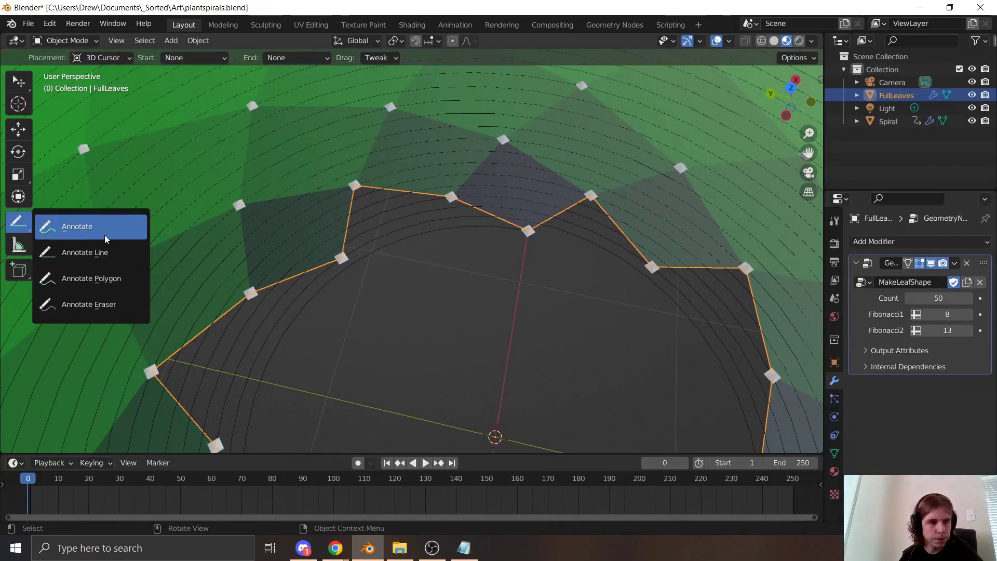
{"action": "left_click", "coordinate": [104, 236]}
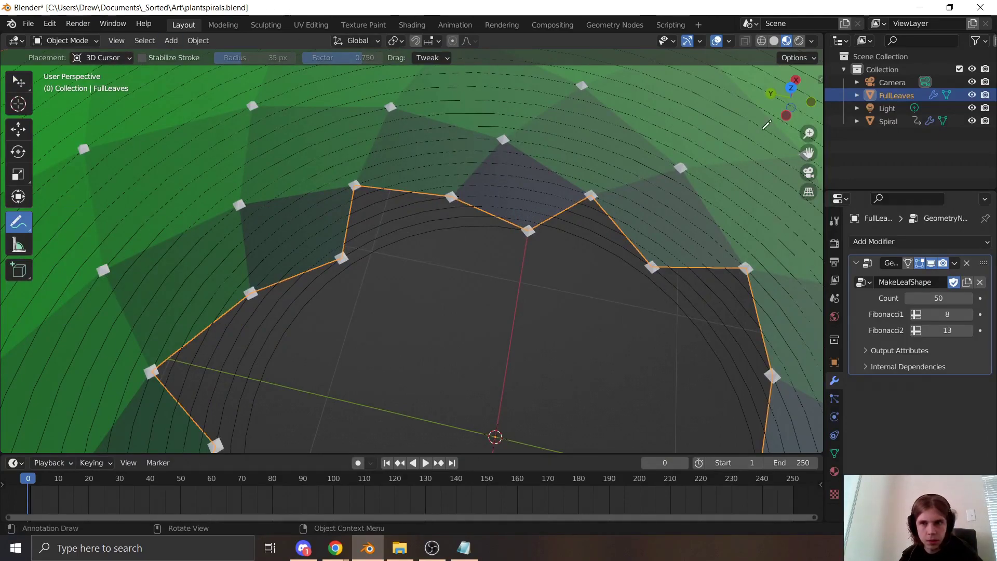
{"action": "key", "text": "n"}
{"action": "left_click", "coordinate": [814, 140]}
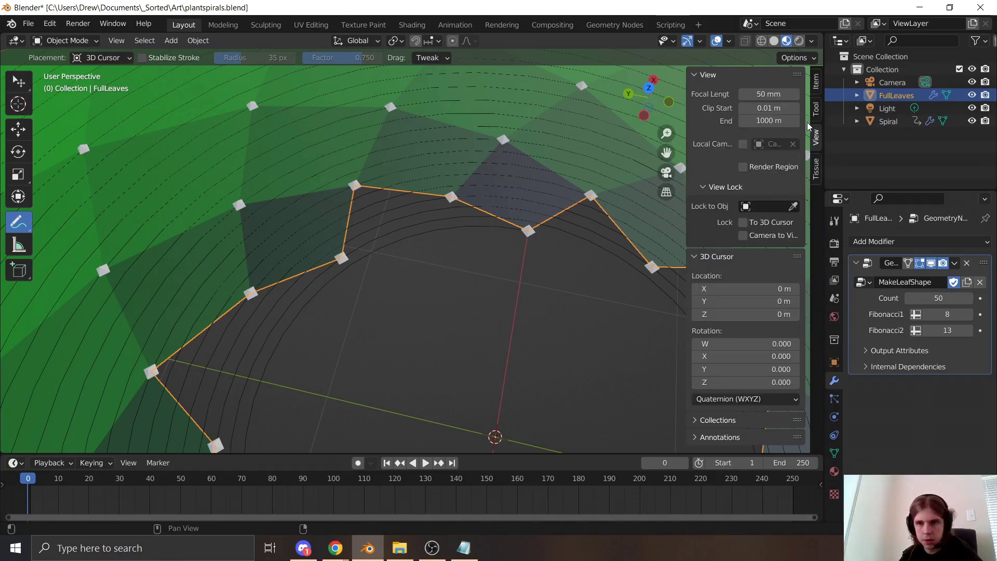
{"action": "left_click", "coordinate": [814, 83]}
{"action": "left_click", "coordinate": [813, 109]}
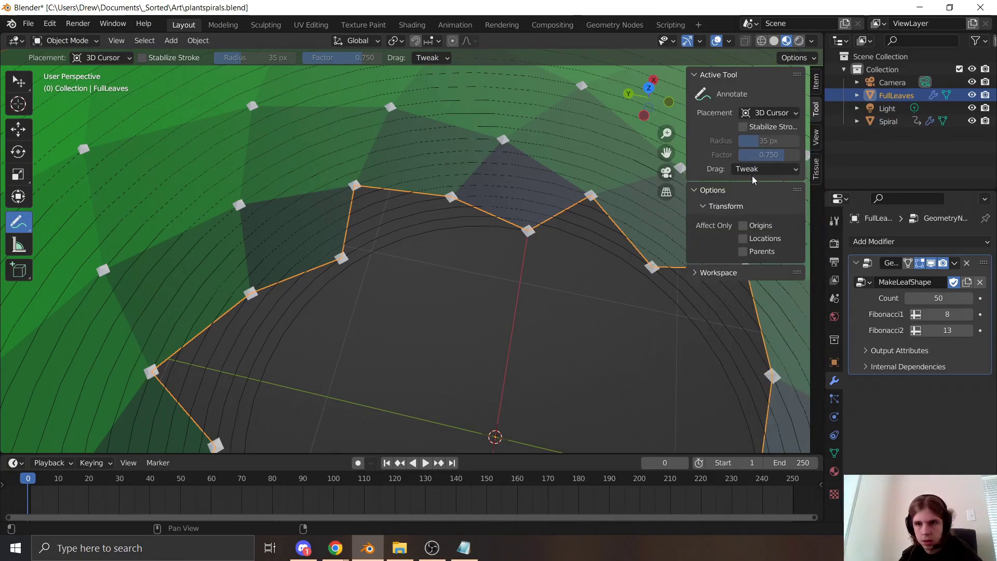
{"action": "left_click", "coordinate": [815, 169]}
{"action": "left_click", "coordinate": [814, 111]}
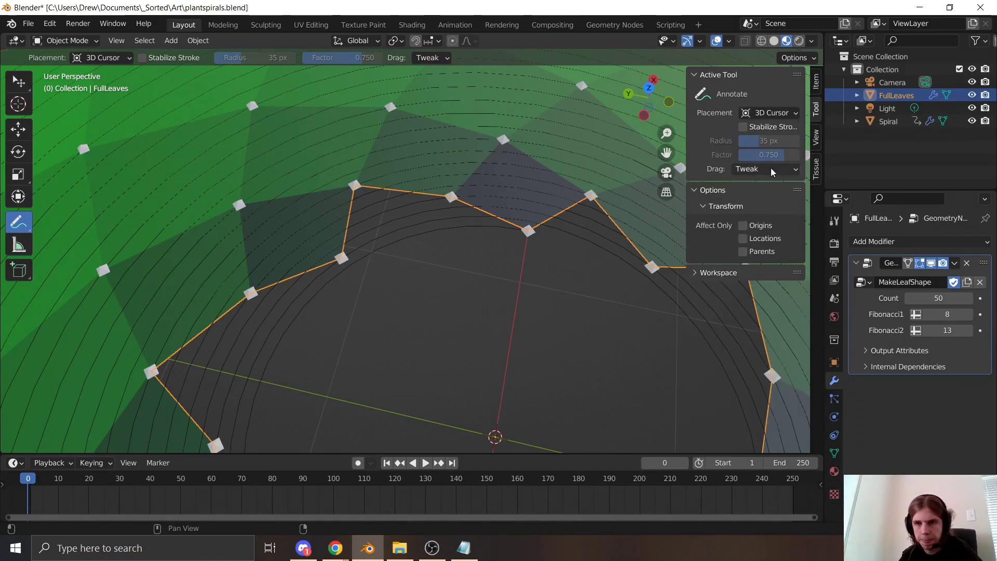
Review the annotation tool's options, placement choices and workspace mode settings in the Tool tab.
{"action": "left_click", "coordinate": [693, 191]}
{"action": "left_click", "coordinate": [694, 191]}
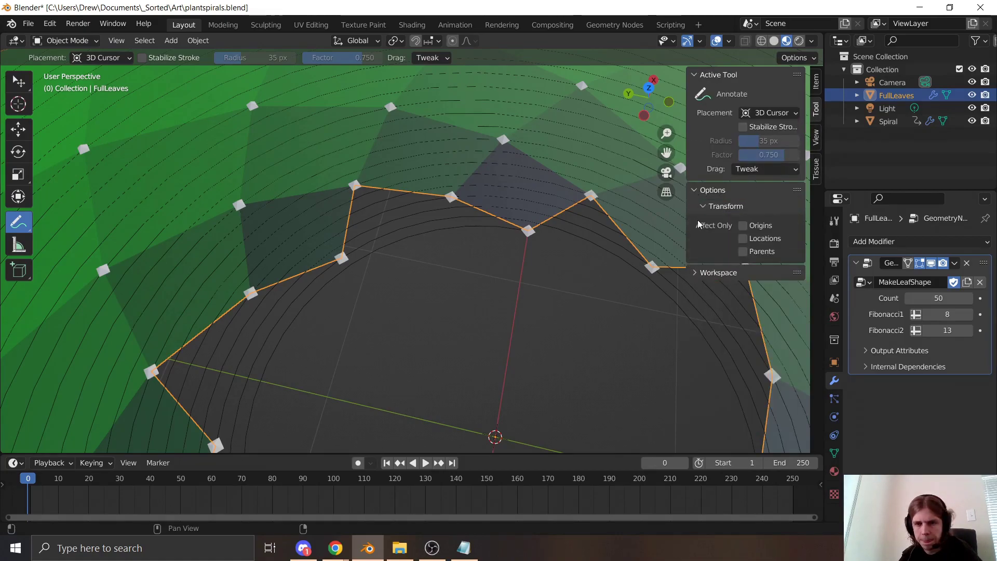
{"action": "left_click", "coordinate": [694, 272]}
{"action": "left_click", "coordinate": [758, 112]}
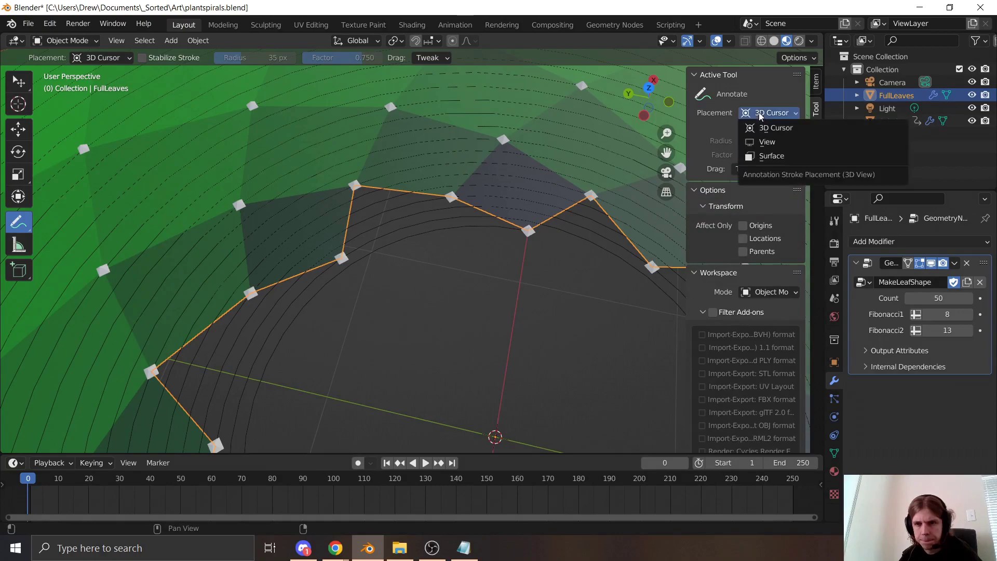
{"action": "left_click", "coordinate": [743, 80]}
{"action": "left_click", "coordinate": [739, 94]}
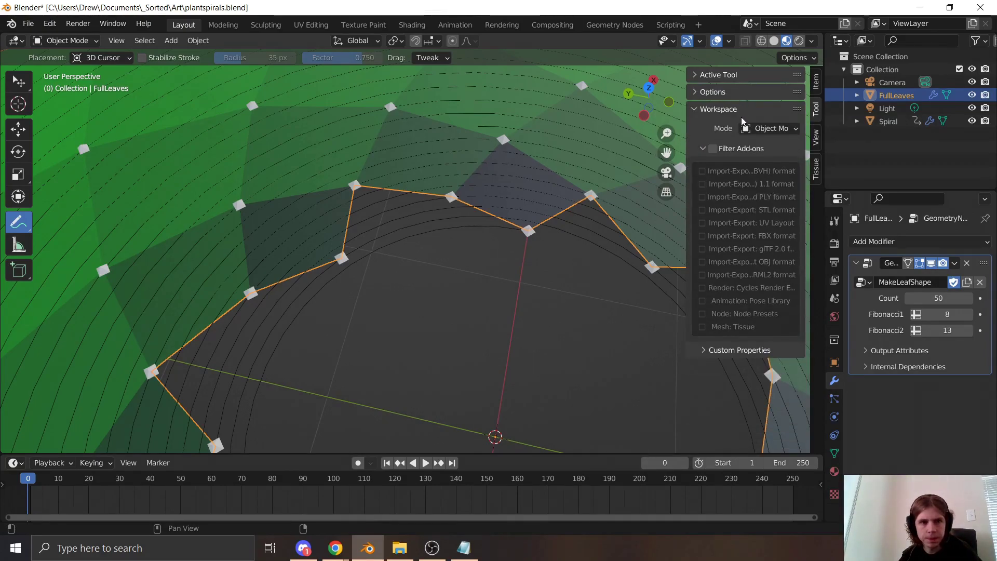
{"action": "left_click", "coordinate": [748, 128]}
Hide the sidebar and hand-write index labels 0 and 13 beside the leaf vertices.
{"action": "key", "text": "n"}
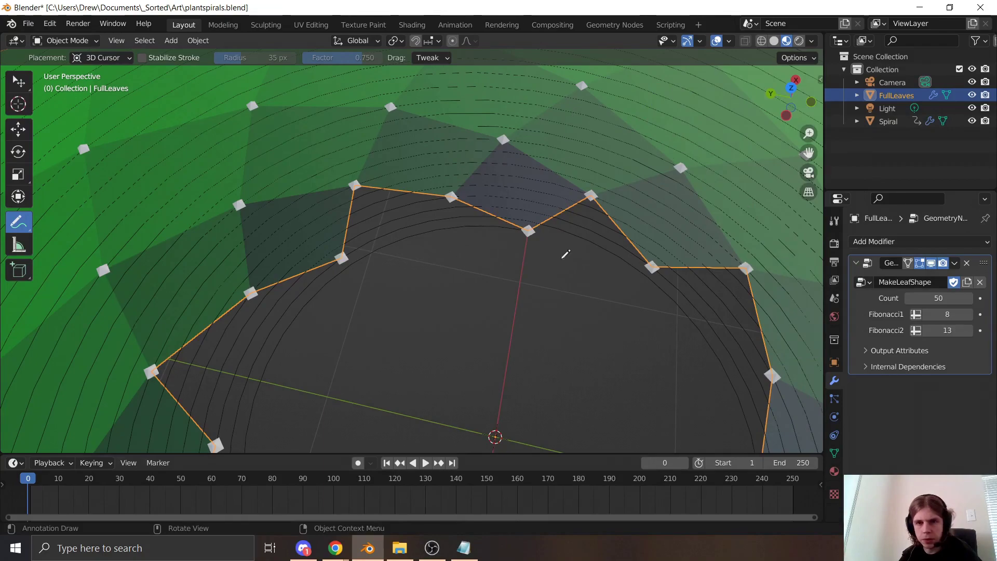
{"action": "mouse_move", "coordinate": [557, 232]}
{"action": "left_mouse_down"}
{"action": "mouse_move", "coordinate": [540, 241]}
{"action": "mouse_move", "coordinate": [562, 234]}
{"action": "left_mouse_up"}
{"action": "scroll", "coordinate": [479, 217], "scroll_direction": "down", "scroll_amount": 3}
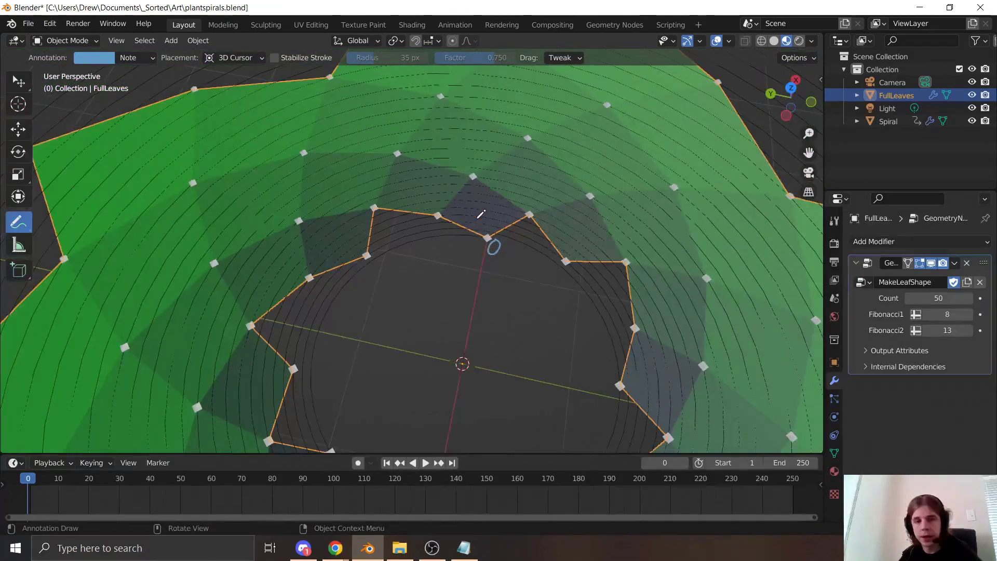
{"action": "middle_click_drag", "start_coordinate": [466, 246], "coordinate": [479, 189]}
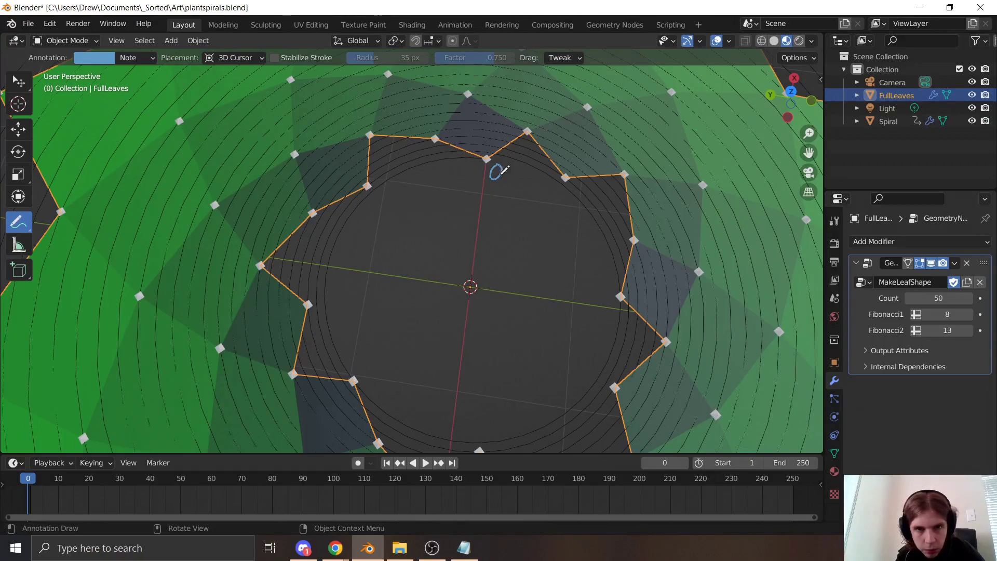
{"action": "middle_click_drag", "start_coordinate": [418, 153], "coordinate": [418, 236], "text": "shift"}
{"action": "scroll", "coordinate": [419, 236], "scroll_direction": "up", "scroll_amount": 3}
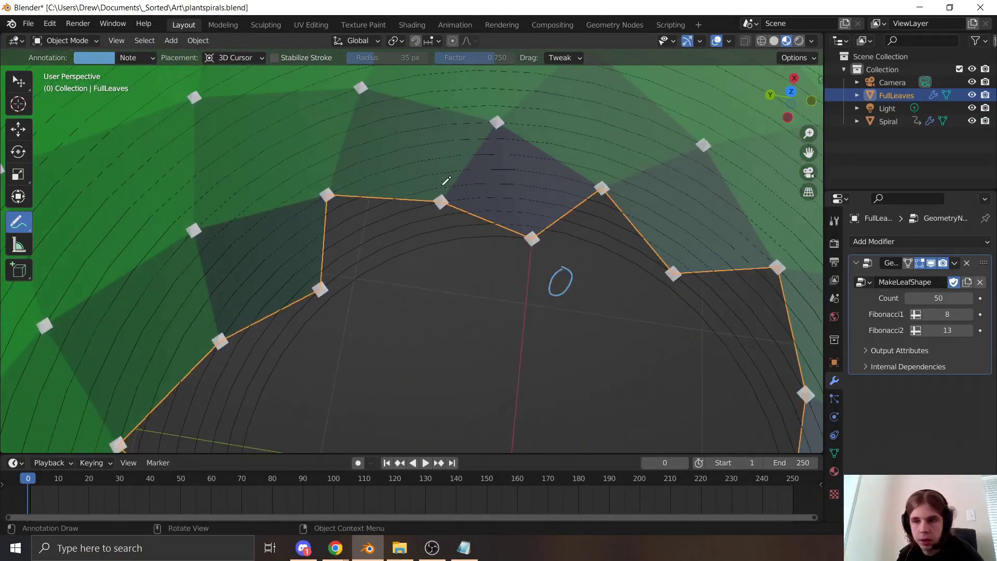
{"action": "middle_click_drag", "start_coordinate": [443, 187], "coordinate": [436, 214], "text": "shift"}
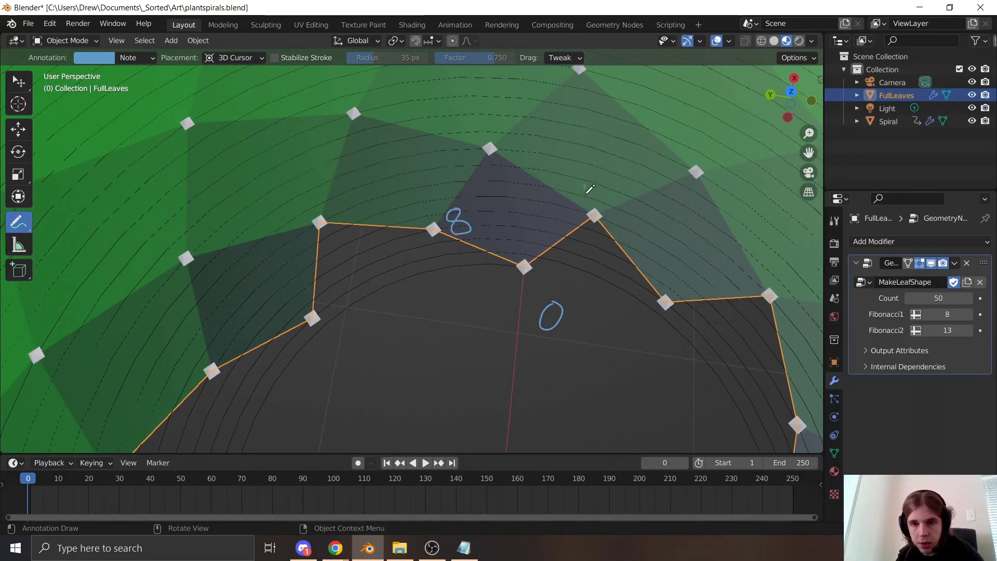
{"action": "mouse_move", "coordinate": [594, 188]}
{"action": "left_mouse_down"}
{"action": "mouse_move", "coordinate": [605, 187]}
{"action": "mouse_move", "coordinate": [601, 200]}
{"action": "left_mouse_up"}
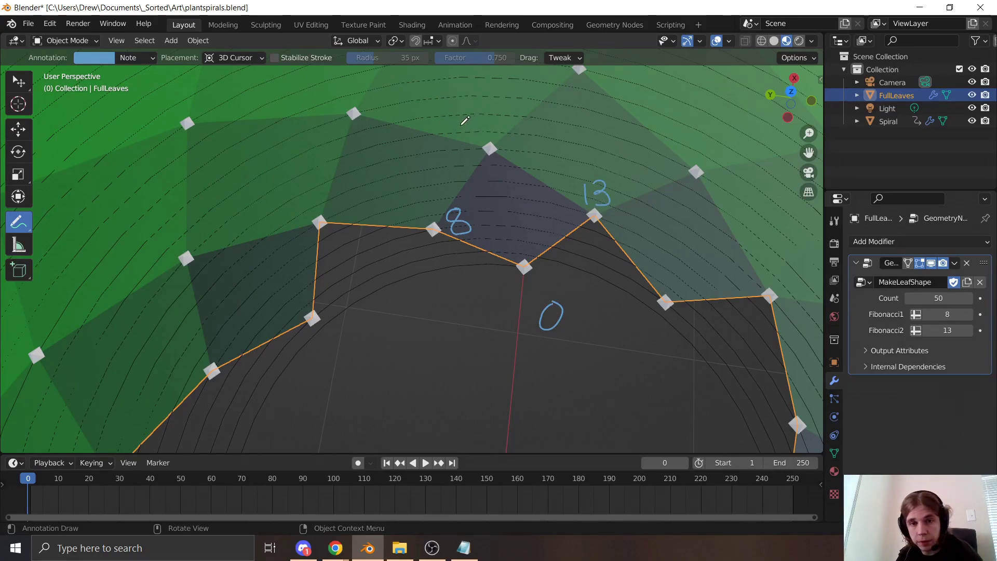
Label vertices 21 and 24 and draw arrows showing the spiral sequence direction.
{"action": "mouse_move", "coordinate": [461, 120]}
{"action": "left_mouse_down"}
{"action": "mouse_move", "coordinate": [478, 140]}
{"action": "mouse_move", "coordinate": [496, 131]}
{"action": "left_mouse_up"}
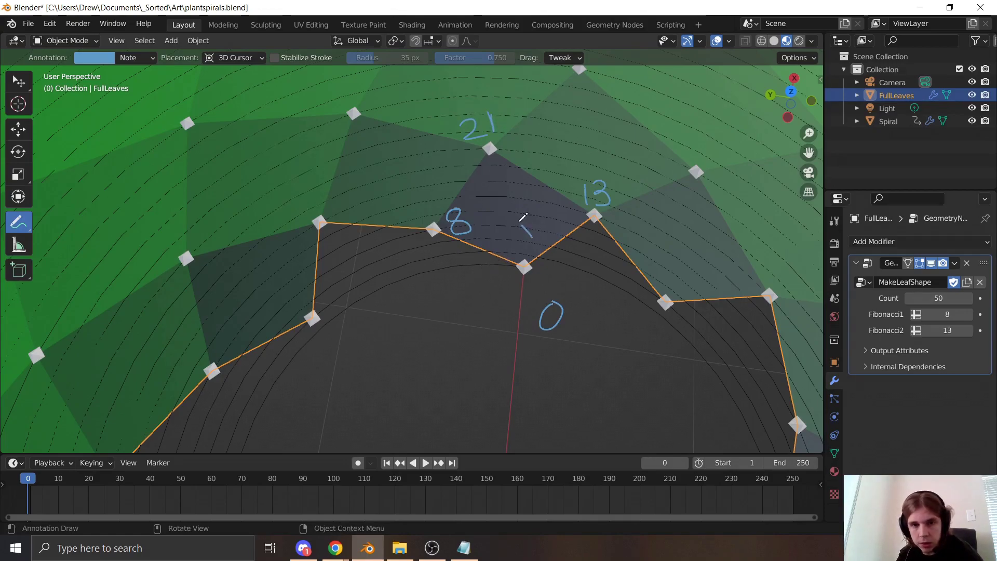
{"action": "mouse_move", "coordinate": [532, 237]}
{"action": "left_mouse_down"}
{"action": "mouse_move", "coordinate": [268, 171]}
{"action": "mouse_move", "coordinate": [147, 207]}
{"action": "mouse_move", "coordinate": [172, 214]}
{"action": "left_mouse_up"}
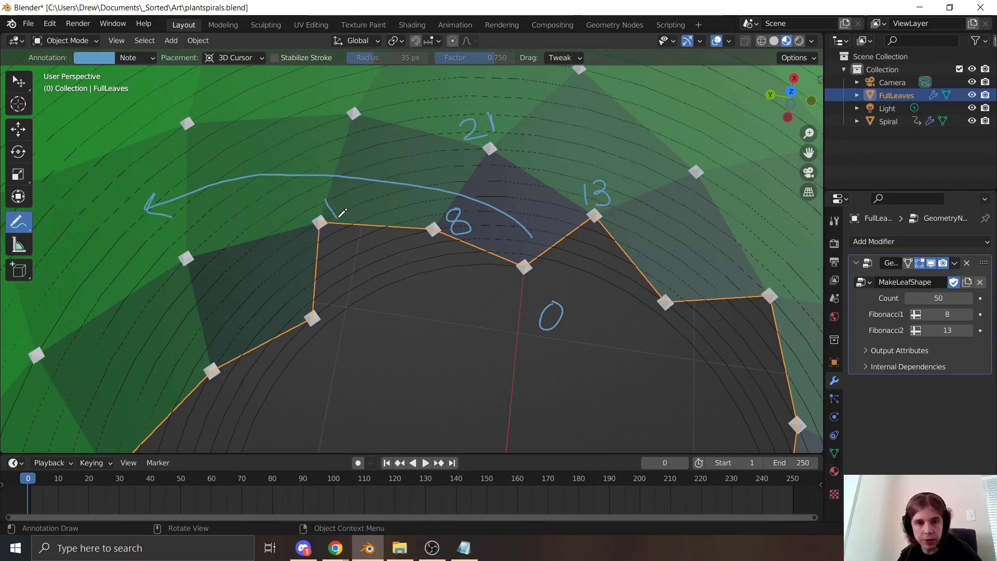
{"action": "mouse_move", "coordinate": [194, 228]}
{"action": "left_mouse_down"}
{"action": "mouse_move", "coordinate": [228, 237]}
{"action": "mouse_move", "coordinate": [301, 214]}
{"action": "left_mouse_up"}
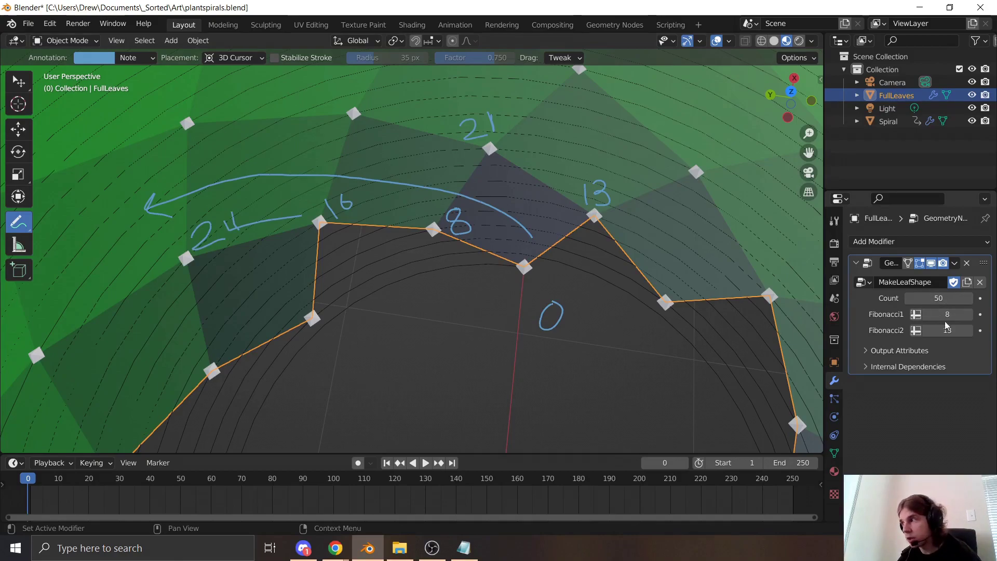
{"action": "middle_click_drag", "start_coordinate": [524, 301], "coordinate": [423, 223]}
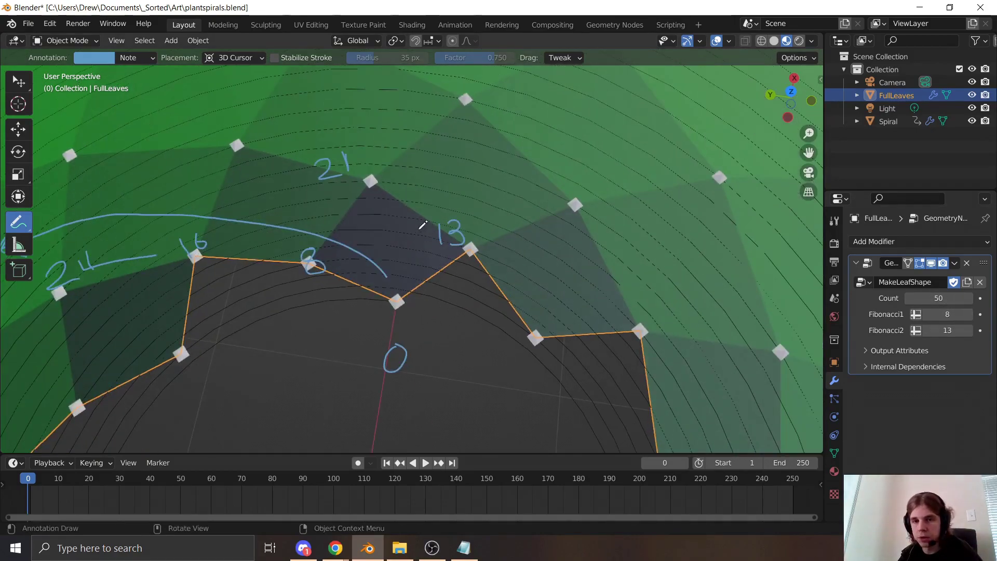
{"action": "mouse_move", "coordinate": [405, 244]}
{"action": "left_mouse_down"}
{"action": "mouse_move", "coordinate": [452, 212]}
{"action": "mouse_move", "coordinate": [669, 135]}
{"action": "left_mouse_up"}
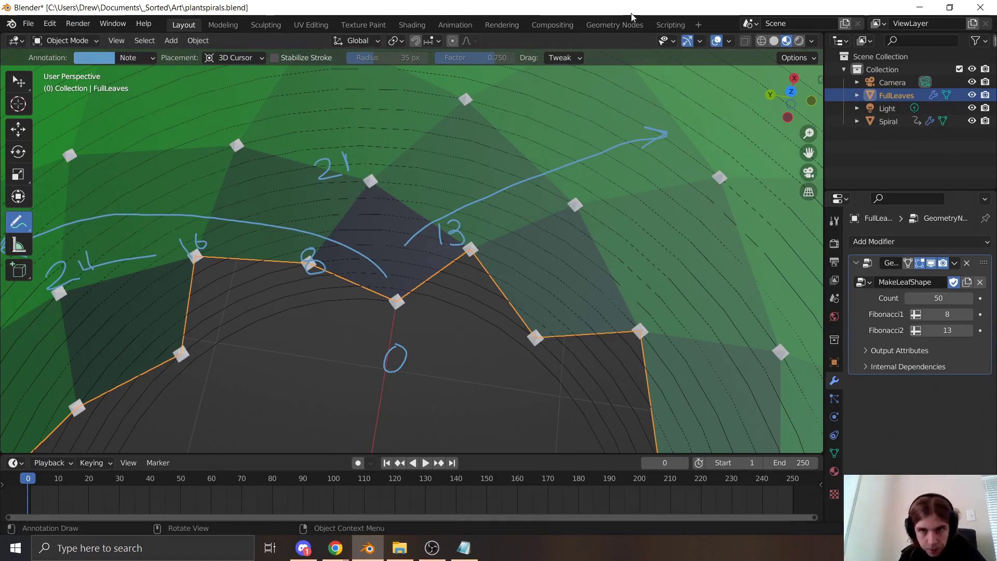
Switch to the Geometry Nodes workspace, enlarge the node editor and bring the MakeLeafShape tree into view.
{"action": "left_click", "coordinate": [620, 24]}
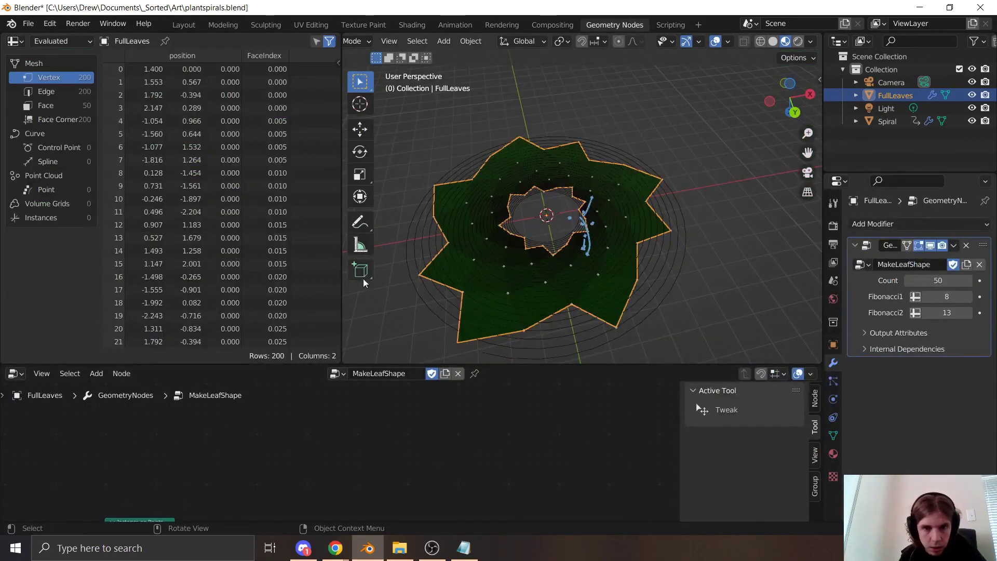
{"action": "left_click_drag", "start_coordinate": [374, 363], "coordinate": [383, 141]}
{"action": "middle_click_drag", "start_coordinate": [239, 405], "coordinate": [428, 264]}
{"action": "scroll", "coordinate": [428, 263], "scroll_direction": "down", "scroll_amount": 3}
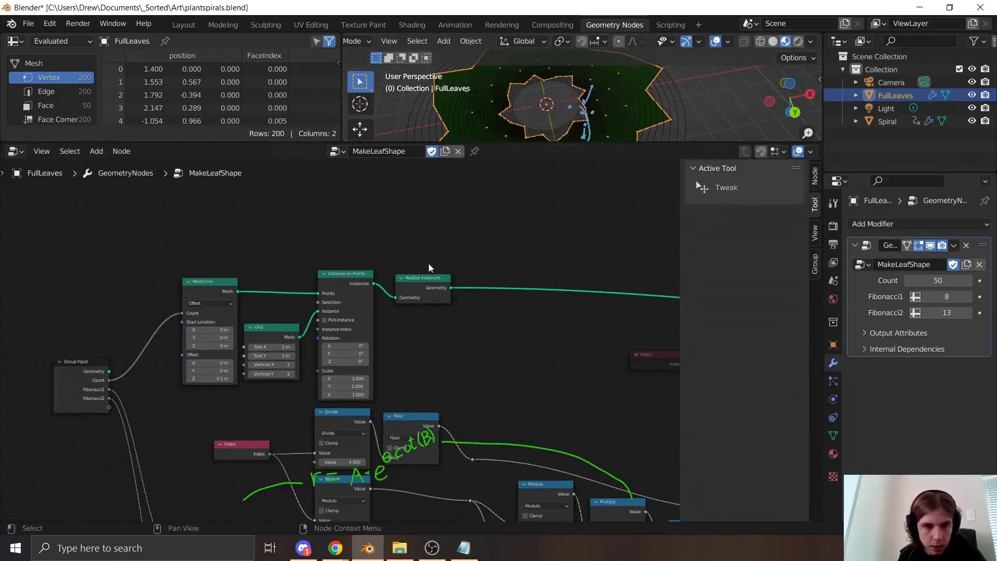
{"action": "middle_click_drag", "start_coordinate": [282, 401], "coordinate": [366, 280]}
{"action": "key", "text": "space"}
{"action": "key", "text": "space"}
{"action": "scroll", "coordinate": [333, 349], "scroll_direction": "up", "scroll_amount": 1}
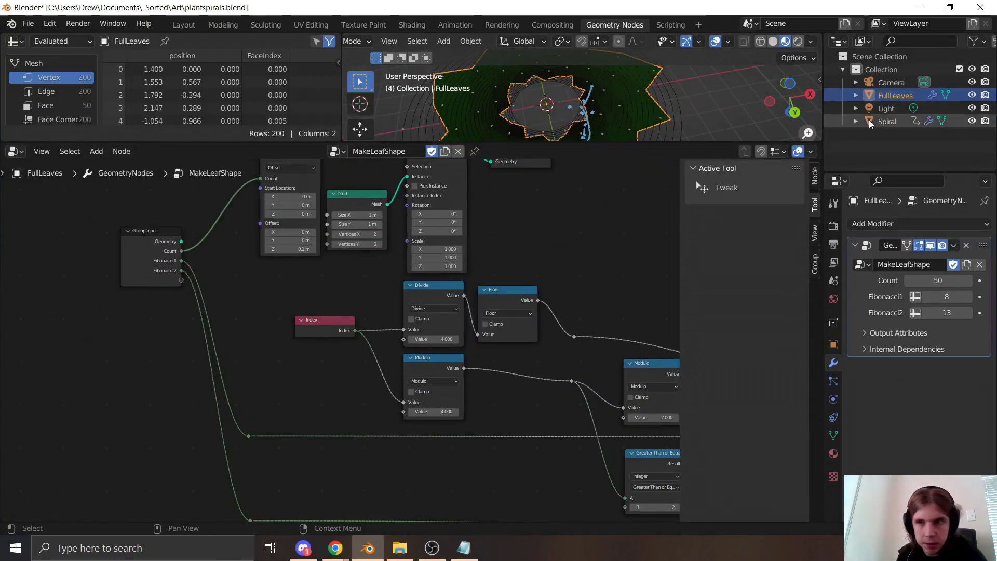
Hide the Spiral object, fit the node tree, and test Count before resetting it to 50.
{"action": "left_click", "coordinate": [971, 121]}
{"action": "key", "text": "Home"}
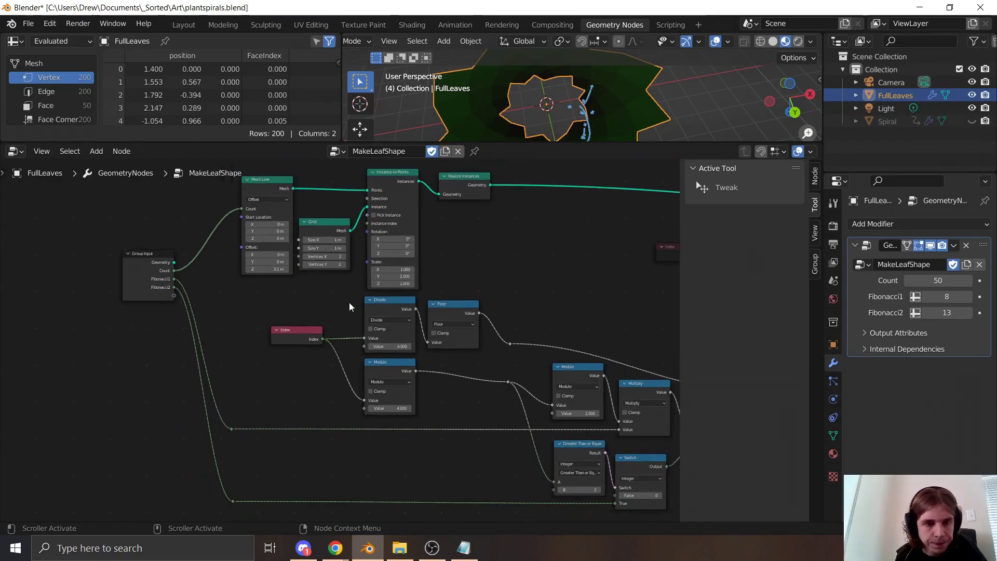
{"action": "scroll", "coordinate": [256, 290], "scroll_direction": "up", "scroll_amount": 3}
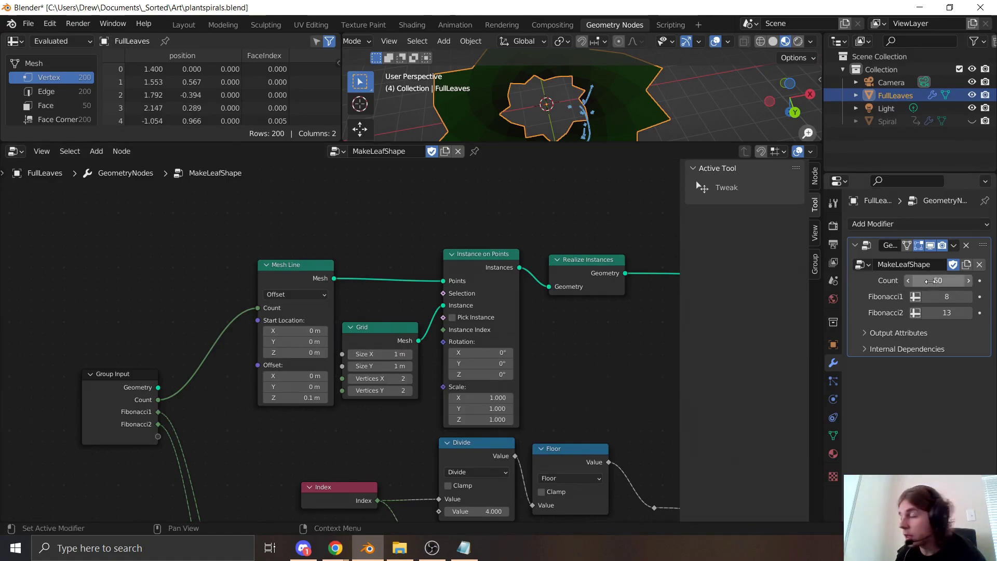
{"action": "left_click_drag", "start_coordinate": [930, 280], "coordinate": [947, 281]}
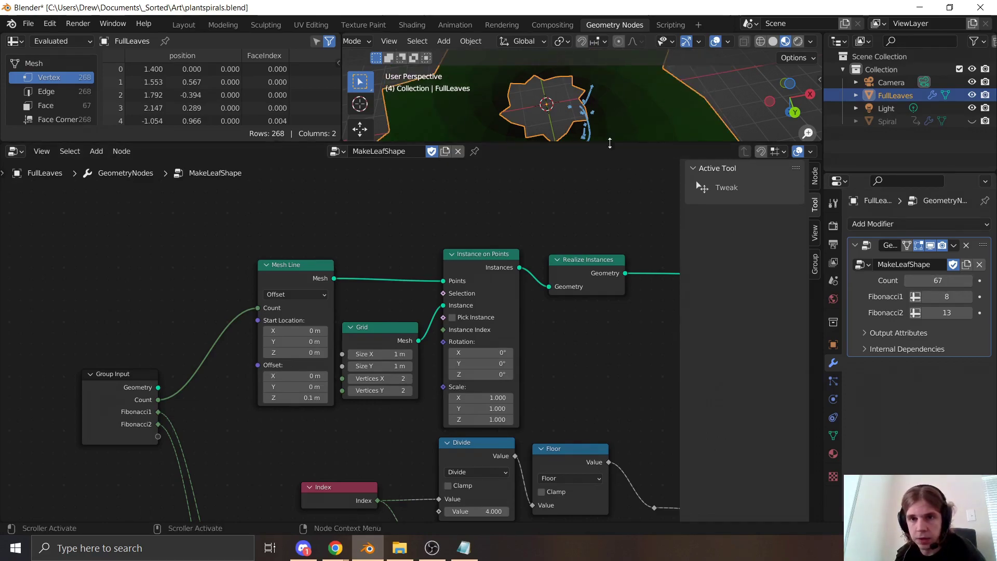
{"action": "left_click", "coordinate": [932, 283]}
{"action": "key", "text": "Return"}
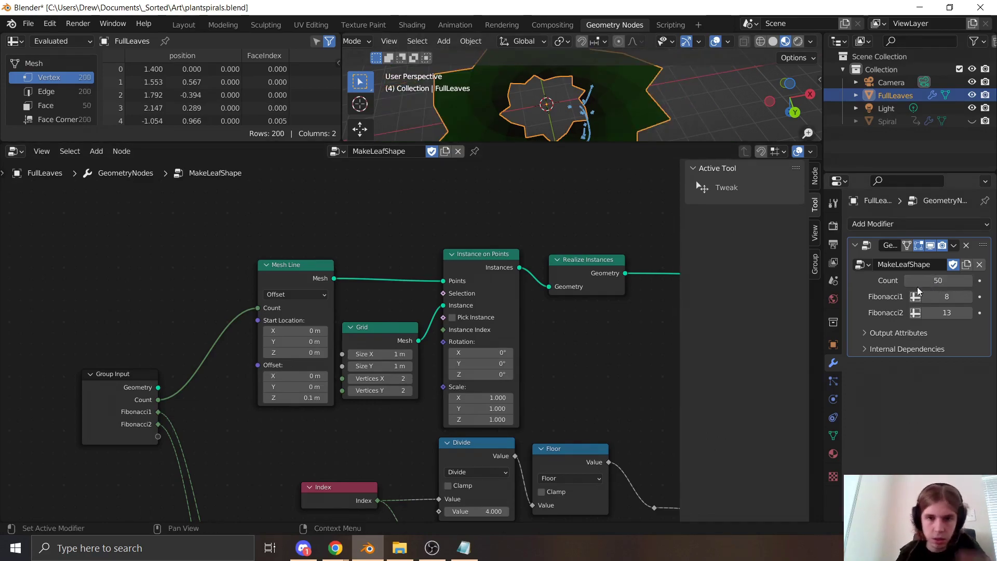
{"action": "middle_click_drag", "start_coordinate": [578, 317], "coordinate": [146, 283]}
{"action": "middle_click_drag", "start_coordinate": [322, 340], "coordinate": [13, 326]}
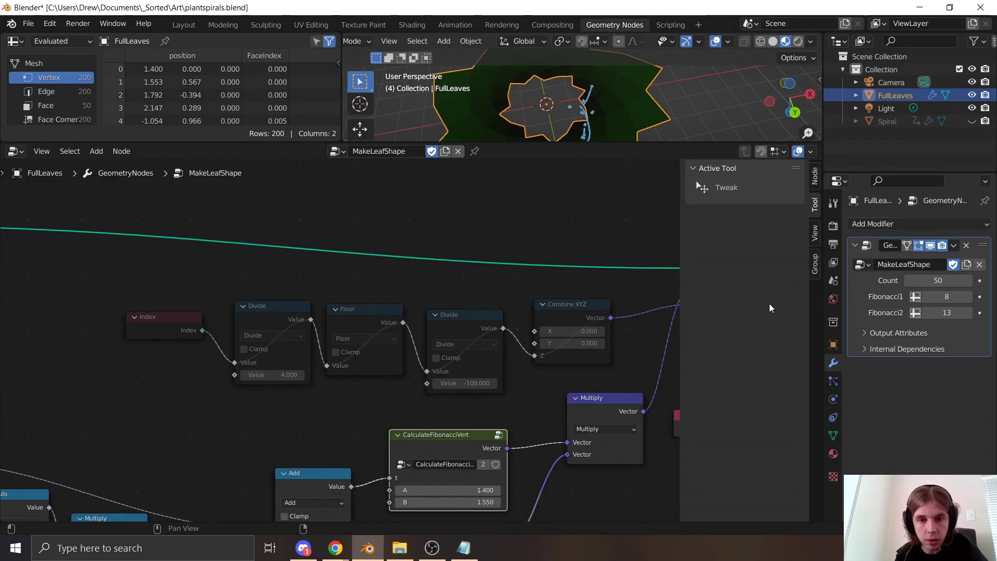
{"action": "mouse_move", "coordinate": [370, 306]}
{"action": "middle_mouse_down"}
{"action": "mouse_move", "coordinate": [178, 318]}
{"action": "mouse_move", "coordinate": [179, 310]}
{"action": "middle_mouse_up"}
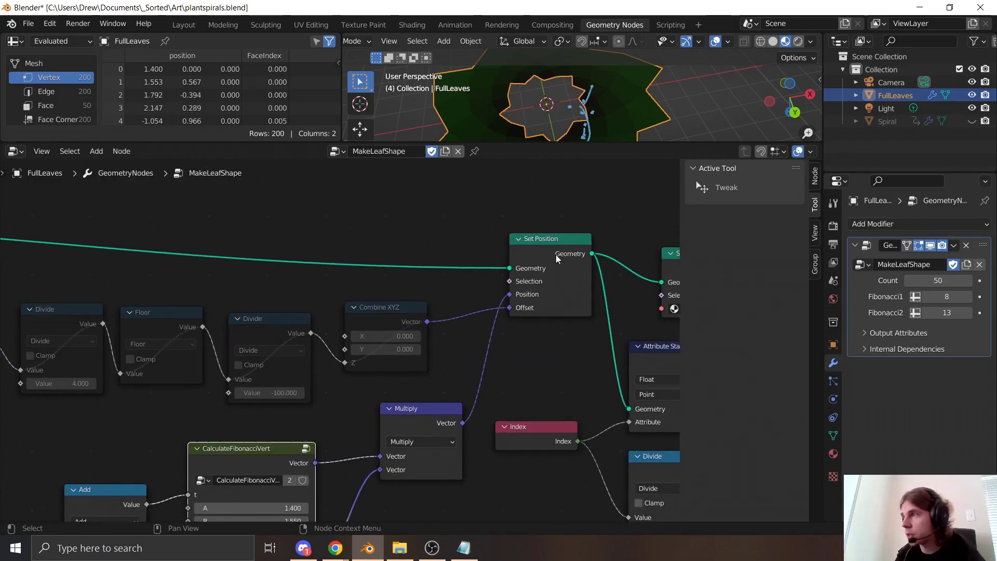
{"action": "scroll", "coordinate": [555, 254], "scroll_direction": "up", "scroll_amount": 2}
{"action": "middle_click_drag", "start_coordinate": [555, 254], "coordinate": [368, 321]}
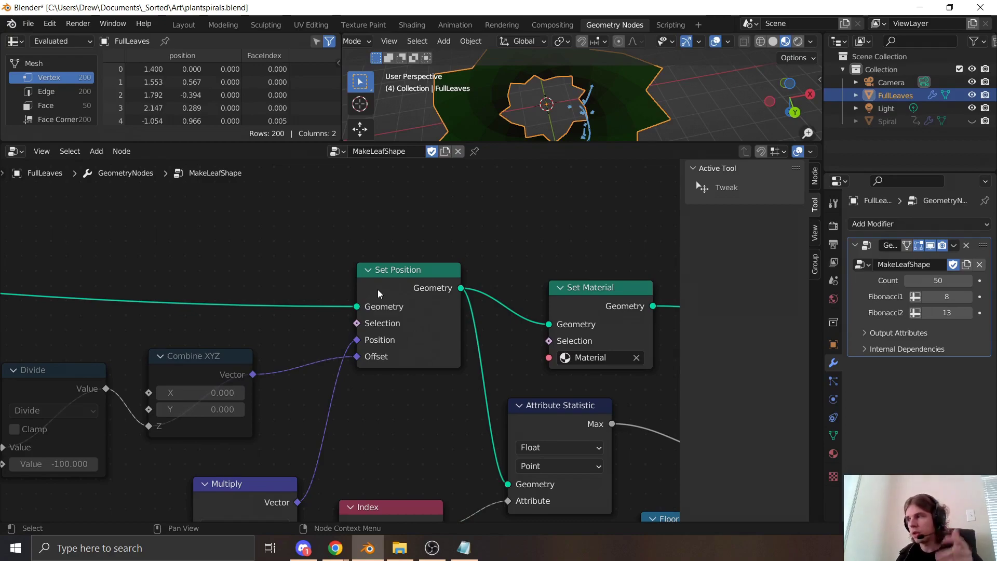
{"action": "scroll", "coordinate": [357, 375], "scroll_direction": "down", "scroll_amount": 4}
{"action": "middle_click_drag", "start_coordinate": [358, 372], "coordinate": [413, 269]}
{"action": "scroll", "coordinate": [413, 269], "scroll_direction": "down", "scroll_amount": 2}
{"action": "middle_click_drag", "start_coordinate": [283, 393], "coordinate": [451, 315]}
{"action": "scroll", "coordinate": [359, 316], "scroll_direction": "up", "scroll_amount": 2}
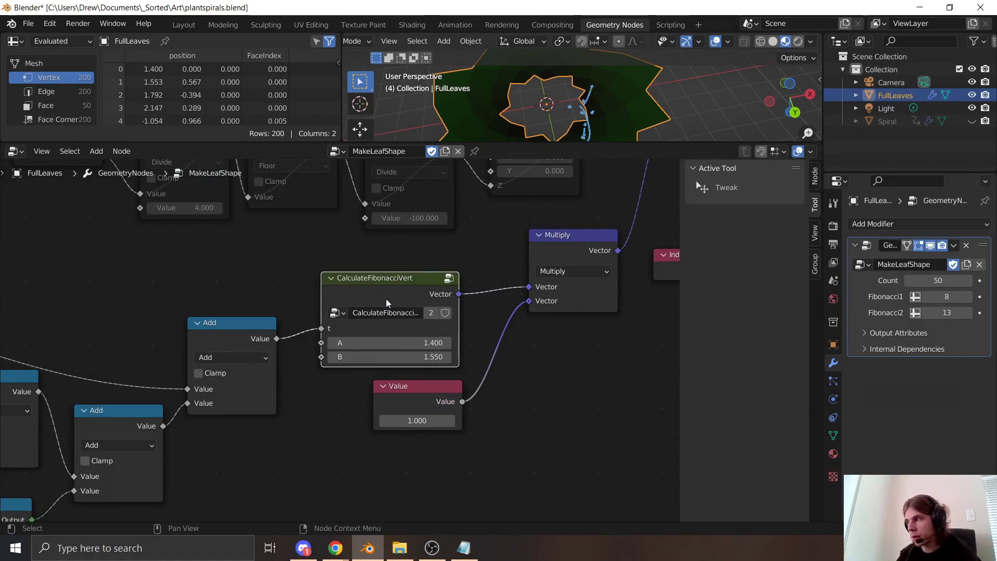
{"action": "key", "text": "Tab"}
{"action": "scroll", "coordinate": [375, 308], "scroll_direction": "down", "scroll_amount": 5}
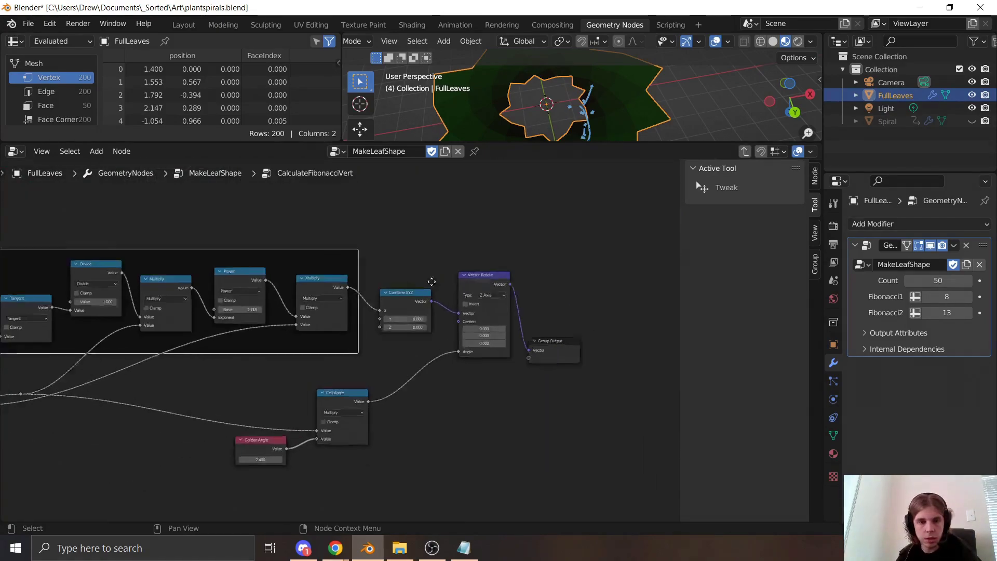
{"action": "middle_click_drag", "start_coordinate": [431, 283], "coordinate": [490, 285]}
{"action": "key", "text": "Tab"}
{"action": "scroll", "coordinate": [323, 339], "scroll_direction": "up", "scroll_amount": 3}
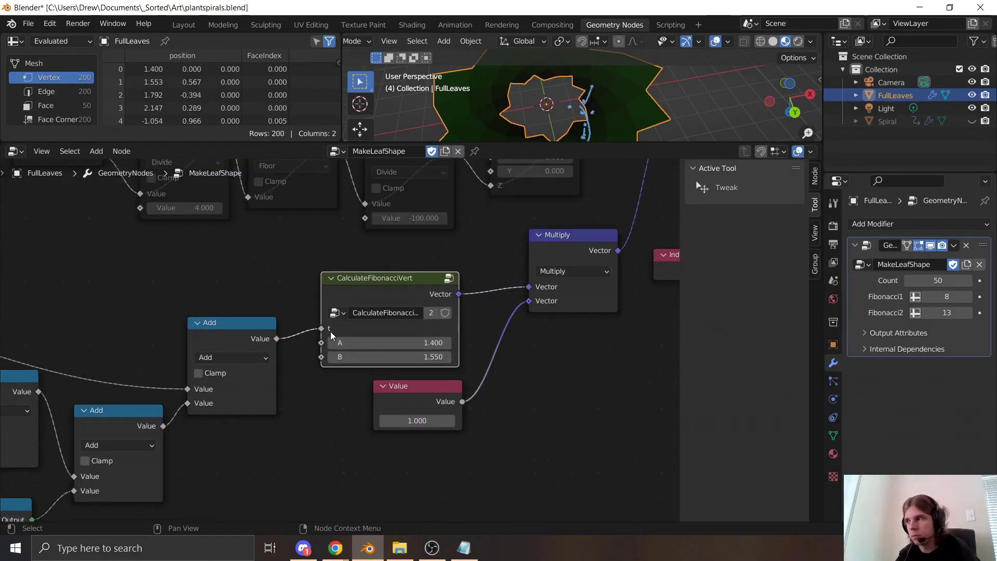
{"action": "mouse_move", "coordinate": [328, 335]}
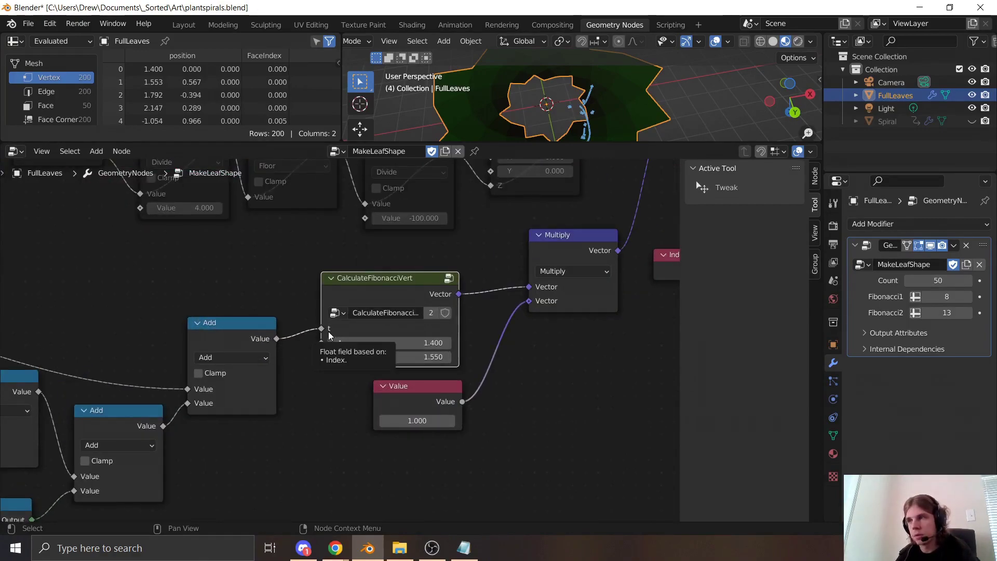
{"action": "middle_click_drag", "start_coordinate": [269, 382], "coordinate": [492, 322]}
{"action": "scroll", "coordinate": [332, 344], "scroll_direction": "down", "scroll_amount": 6}
{"action": "middle_click_drag", "start_coordinate": [133, 348], "coordinate": [382, 316]}
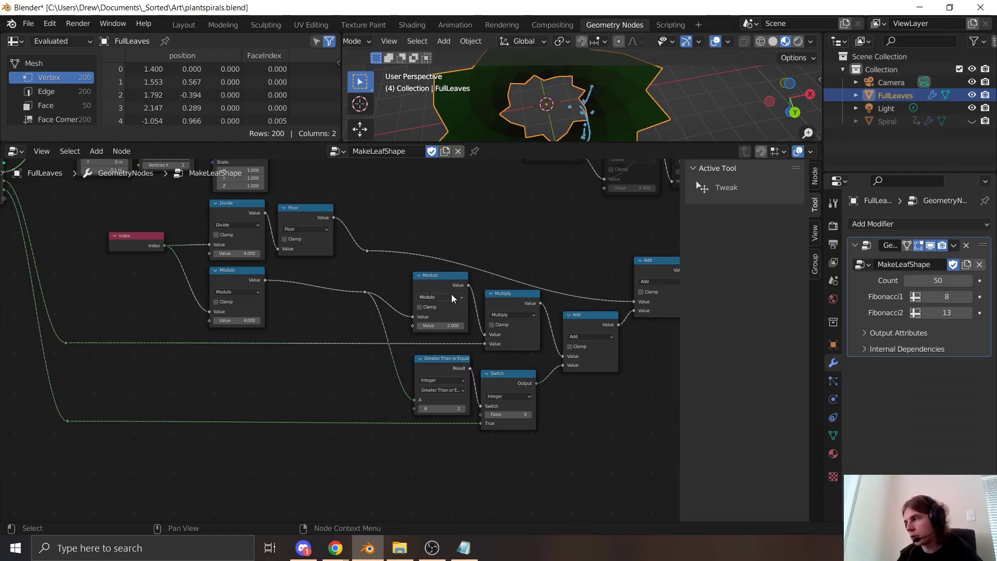
{"action": "middle_click_drag", "start_coordinate": [458, 223], "coordinate": [41, 291]}
{"action": "middle_click_drag", "start_coordinate": [530, 232], "coordinate": [281, 278]}
{"action": "scroll", "coordinate": [281, 278], "scroll_direction": "up", "scroll_amount": 1}
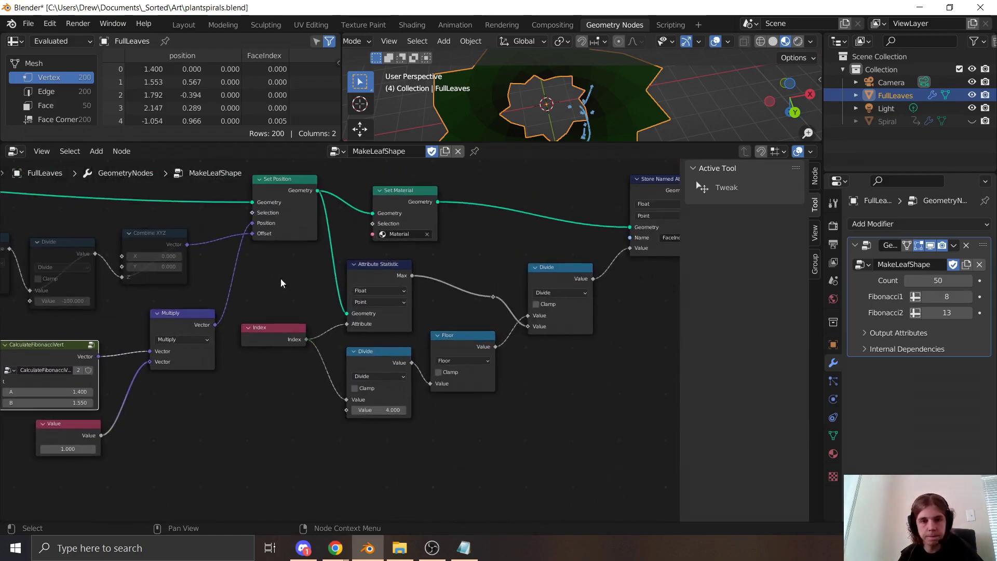
{"action": "middle_click_drag", "start_coordinate": [438, 275], "coordinate": [597, 288]}
{"action": "middle_click_drag", "start_coordinate": [342, 277], "coordinate": [41, 286]}
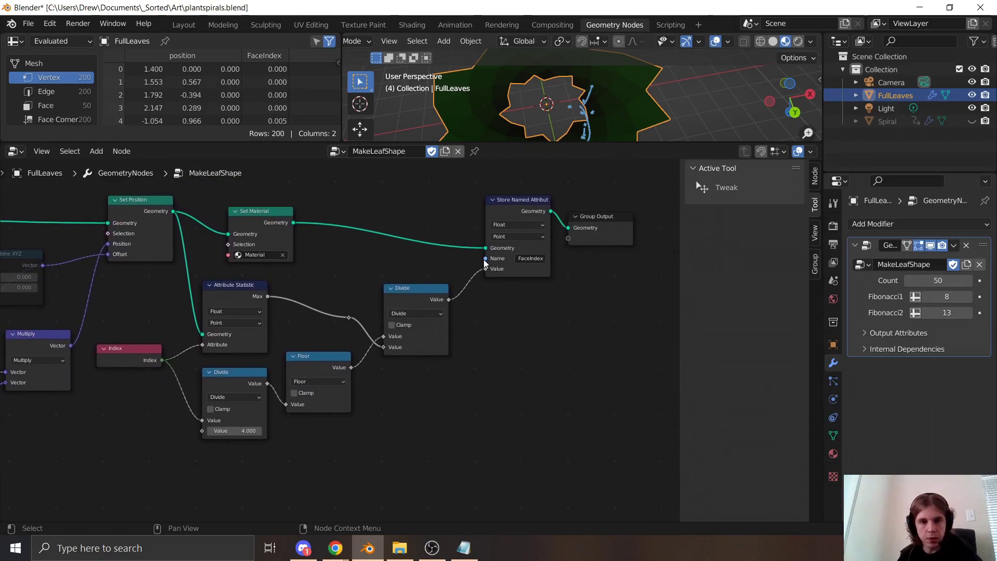
{"action": "left_click_drag", "start_coordinate": [484, 437], "coordinate": [200, 354]}
{"action": "left_click", "coordinate": [379, 214]}
{"action": "left_click_drag", "start_coordinate": [479, 206], "coordinate": [188, 417]}
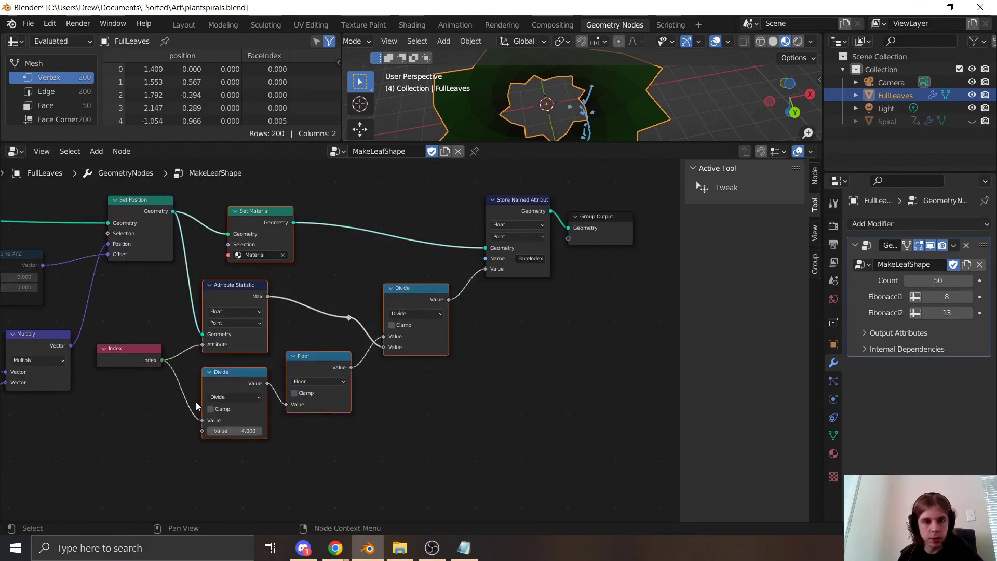
{"action": "left_click", "coordinate": [126, 429]}
{"action": "middle_click_drag", "start_coordinate": [273, 300], "coordinate": [208, 376]}
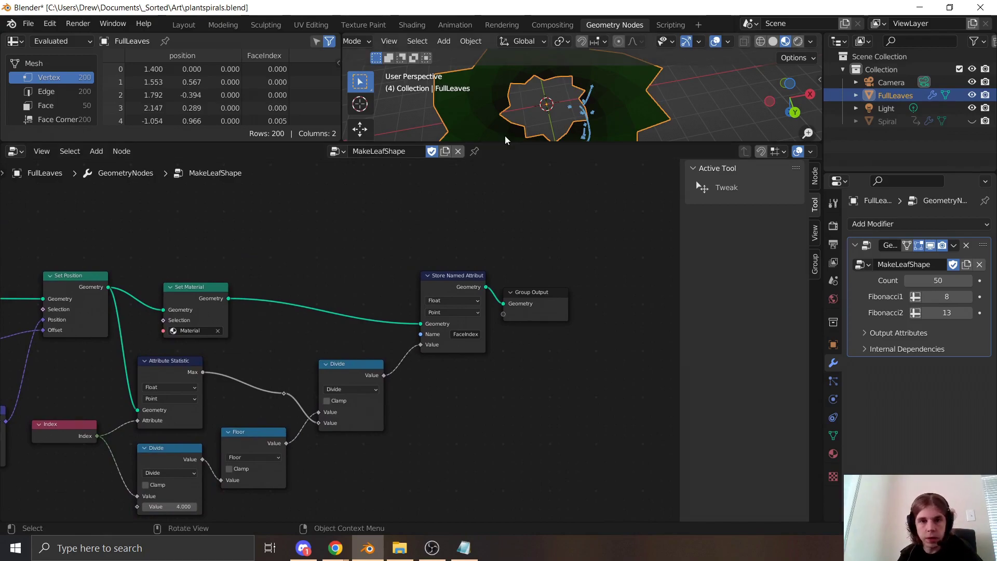
In the Animation workspace, assign the existing 'Action' rotation to FullLeaves and play it.
{"action": "left_click_drag", "start_coordinate": [508, 143], "coordinate": [504, 412]}
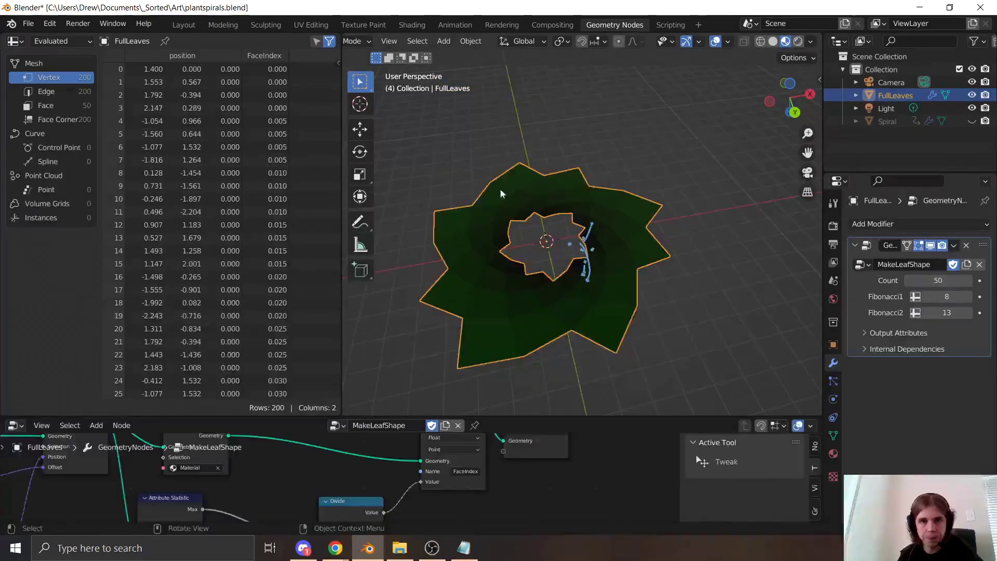
{"action": "left_click", "coordinate": [443, 24]}
{"action": "left_click", "coordinate": [381, 385]}
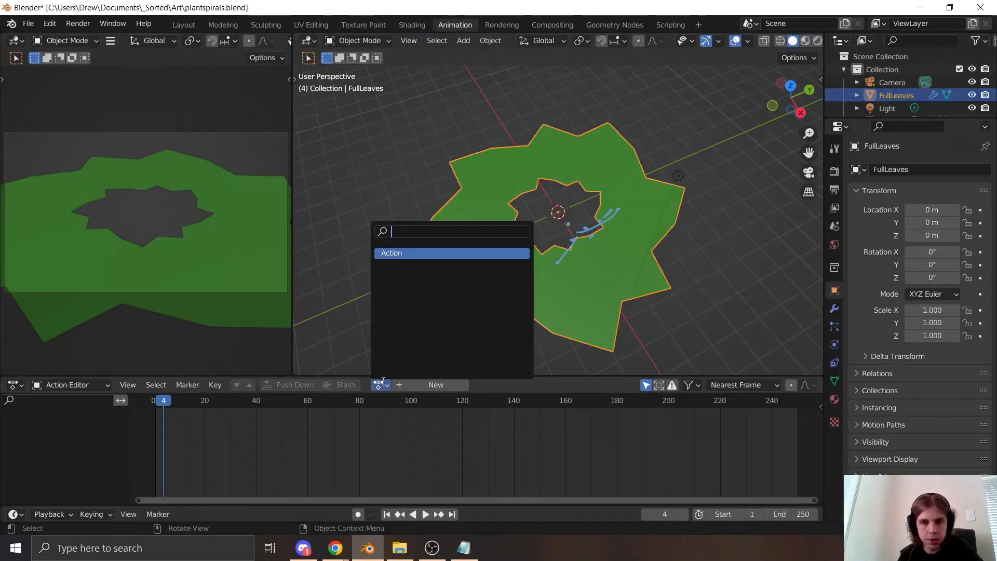
{"action": "left_click", "coordinate": [406, 251]}
{"action": "key", "text": "shift+space"}
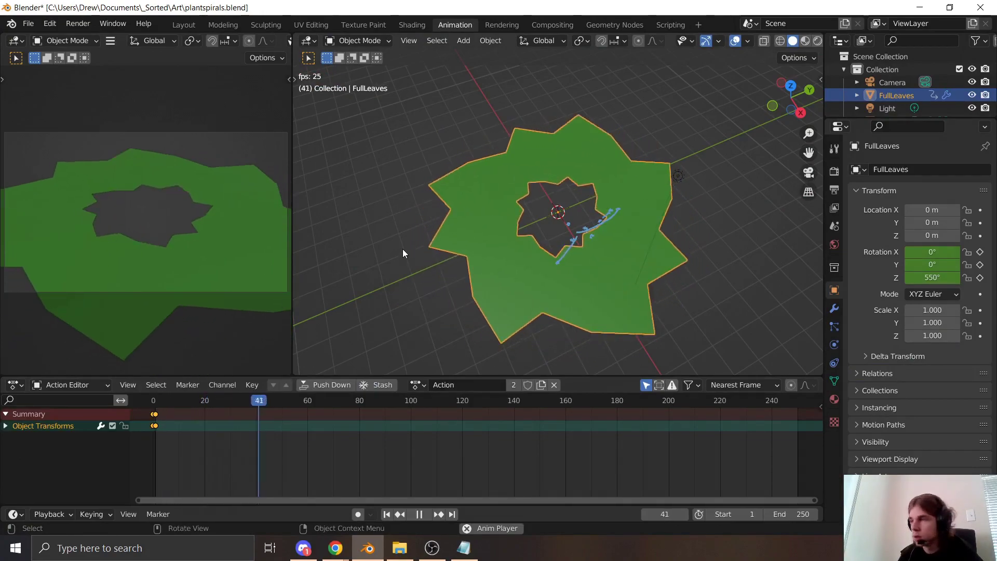
{"action": "key", "text": "space"}
Set both viewports to Material Preview and replay the rotation, stopping at frame 135.
{"action": "left_click", "coordinate": [805, 40]}
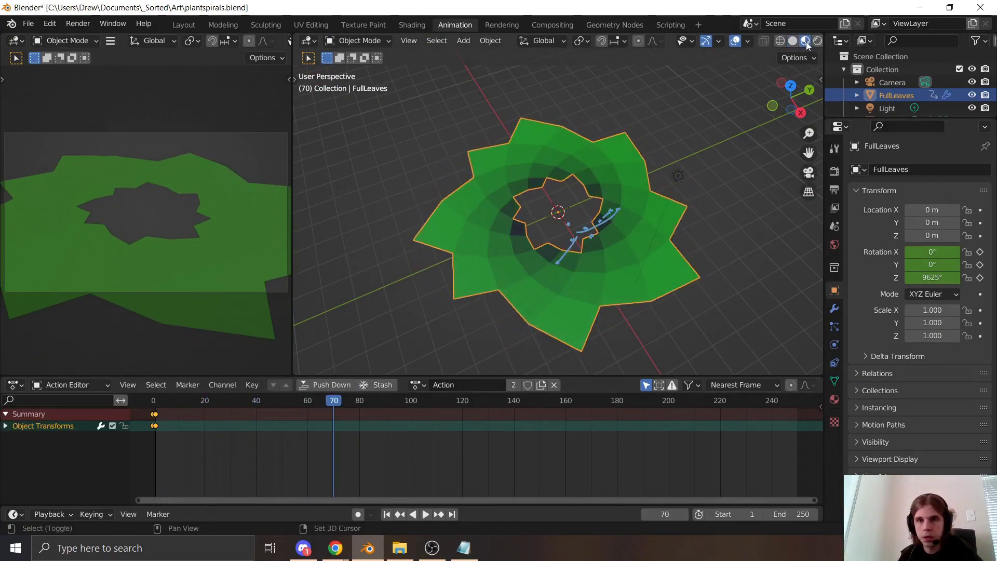
{"action": "scroll", "coordinate": [253, 47], "scroll_direction": "down", "scroll_amount": 5}
{"action": "left_click", "coordinate": [254, 42]}
{"action": "key", "text": "space"}
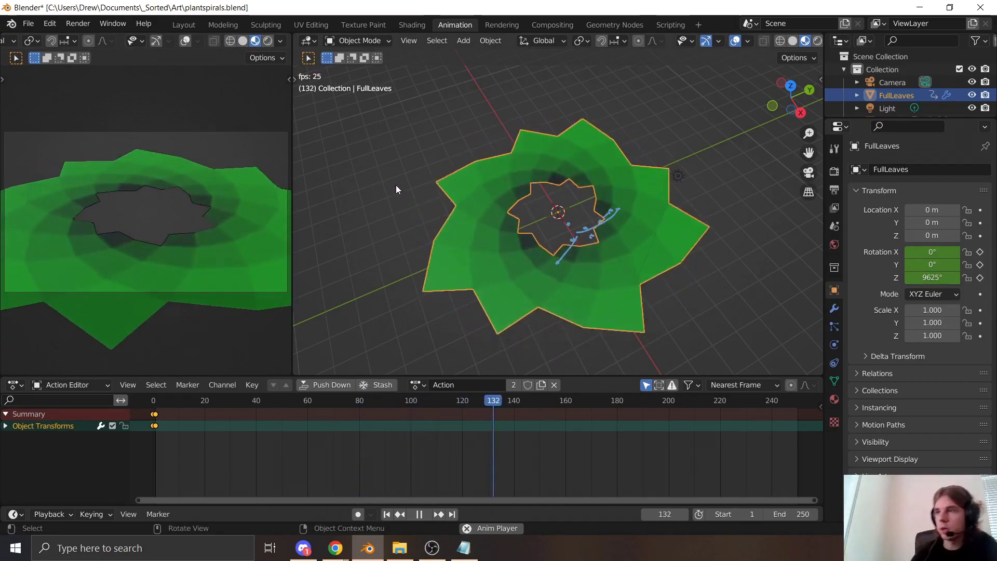
{"action": "key", "text": "space"}
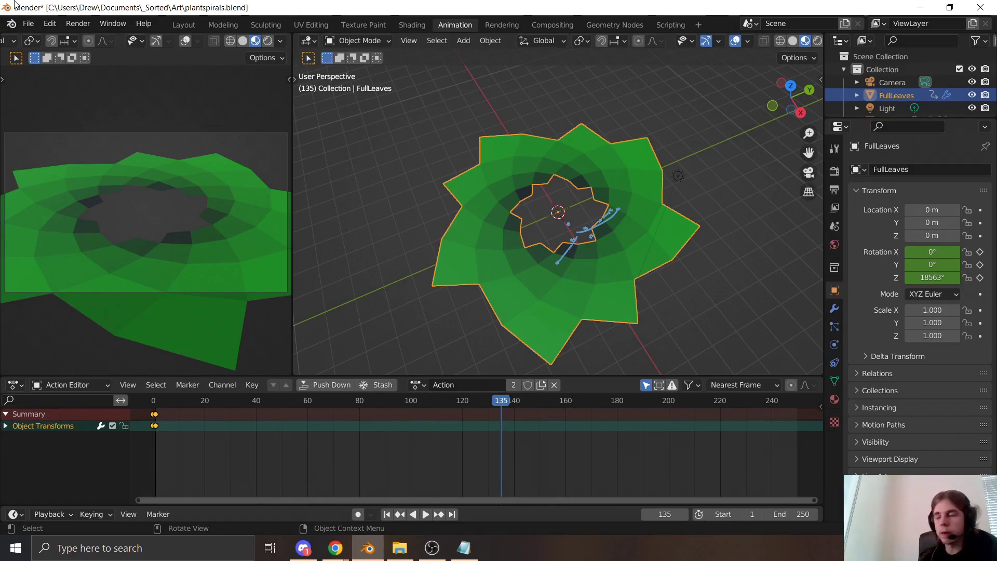
Open the recent file plantsTissue.blend, discarding unsaved changes.
{"action": "left_click", "coordinate": [28, 23]}
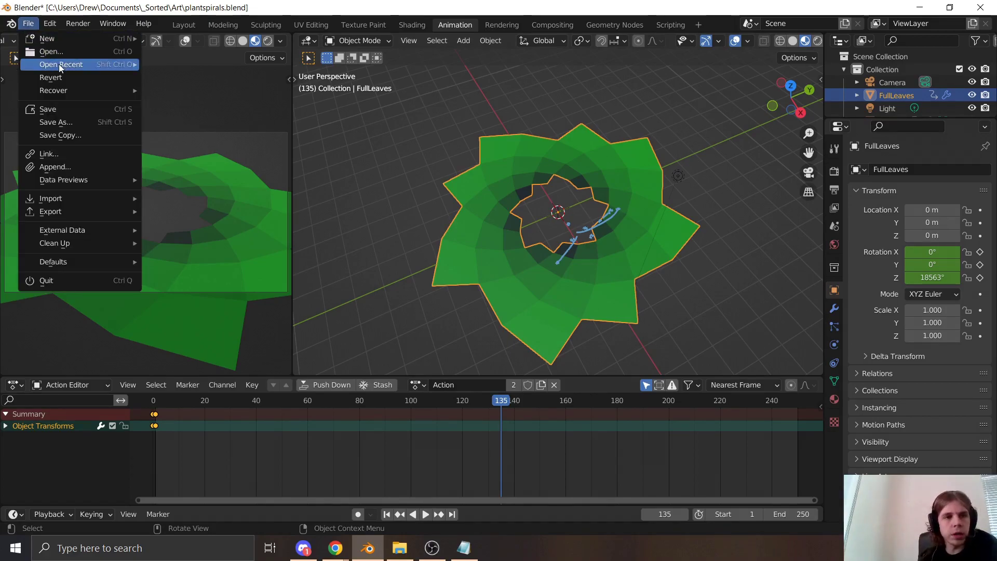
{"action": "mouse_move", "coordinate": [61, 64]}
{"action": "left_click", "coordinate": [197, 78]}
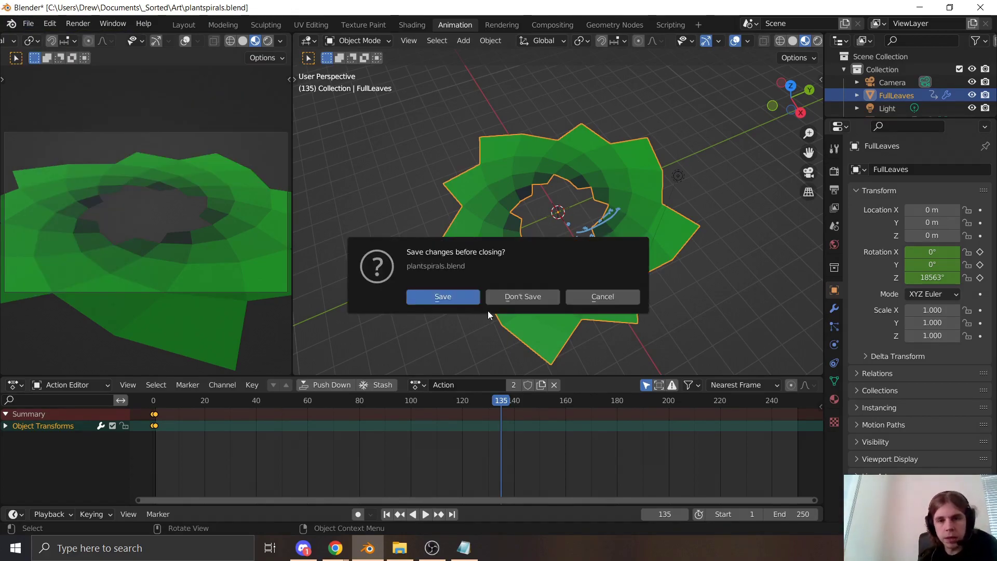
{"action": "left_click", "coordinate": [511, 297]}
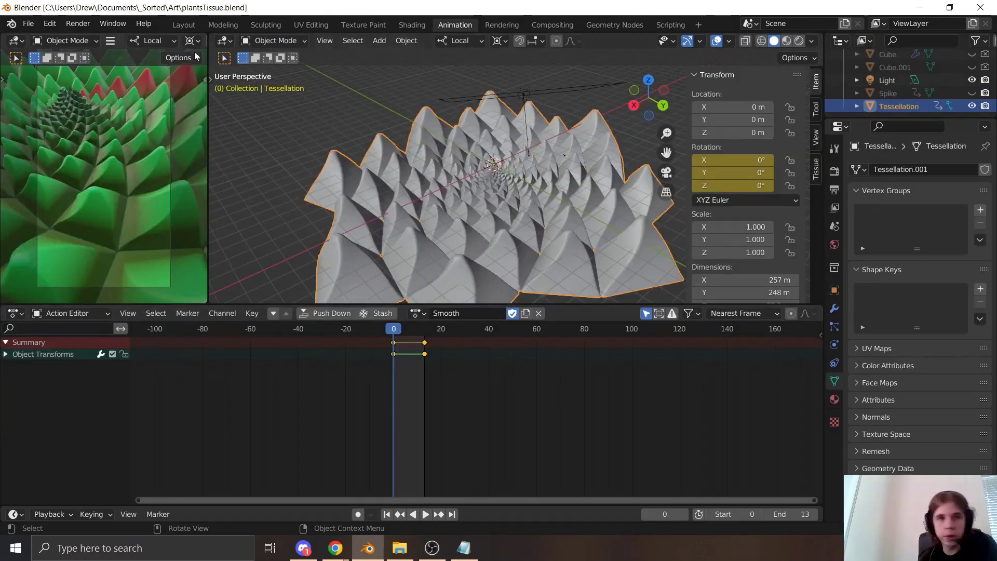
Hide the Tessellation object, show the Cube spiral plane, and briefly toggle it into Edit Mode and back.
{"action": "left_click", "coordinate": [971, 106]}
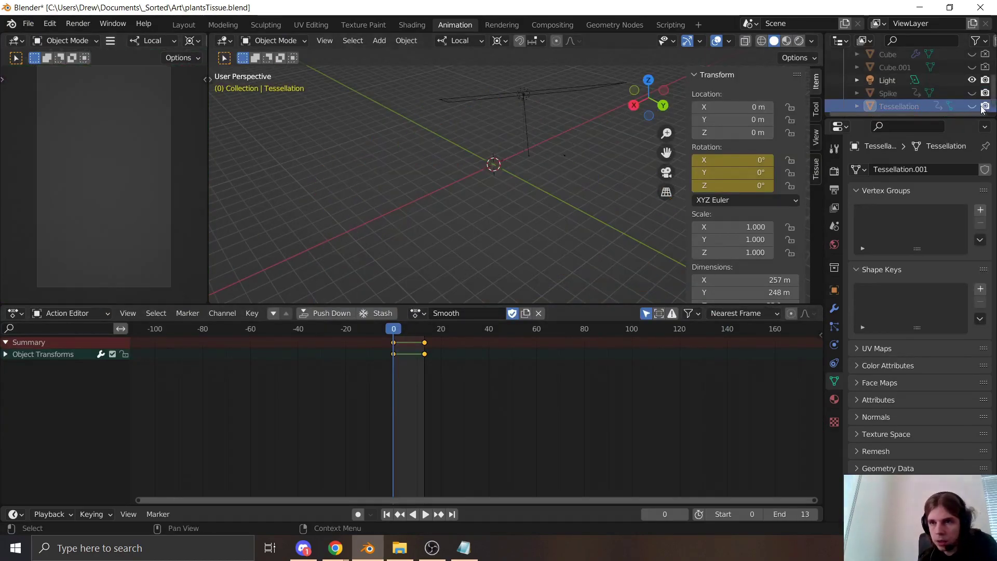
{"action": "left_click", "coordinate": [971, 54]}
{"action": "middle_click_drag", "start_coordinate": [679, 170], "coordinate": [449, 188]}
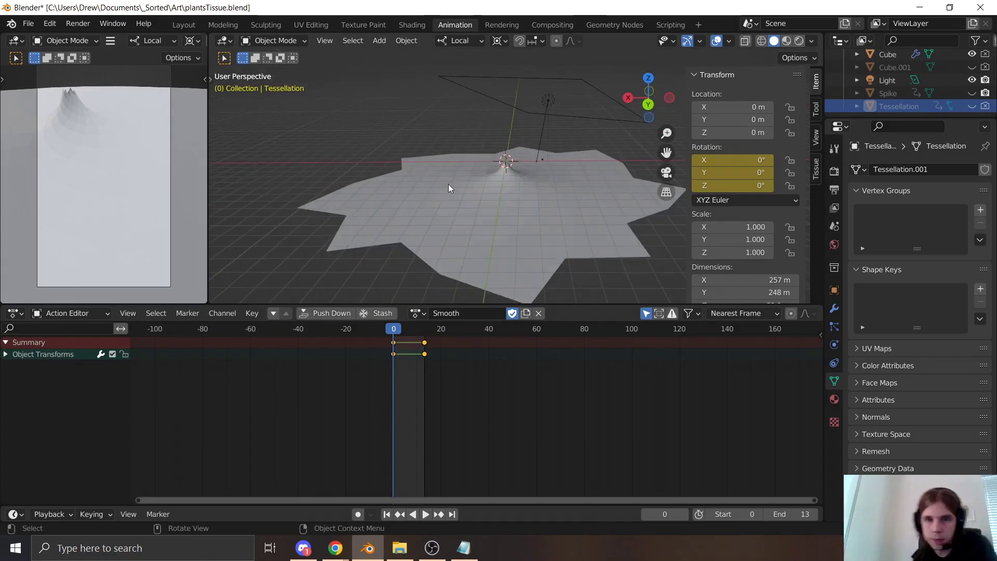
{"action": "left_click", "coordinate": [504, 201]}
{"action": "key", "text": "Tab"}
{"action": "scroll", "coordinate": [550, 229], "scroll_direction": "up", "scroll_amount": 3}
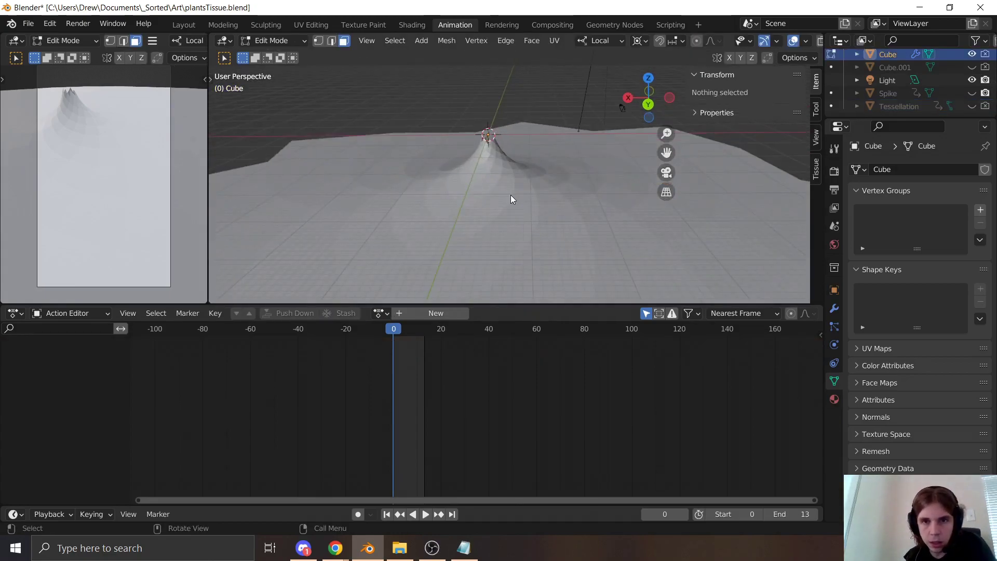
{"action": "key", "text": "Tab"}
In the Cube's Geometry Nodes settings, try lowering Count to 174, then undo back to 200.
{"action": "left_click", "coordinate": [833, 309]}
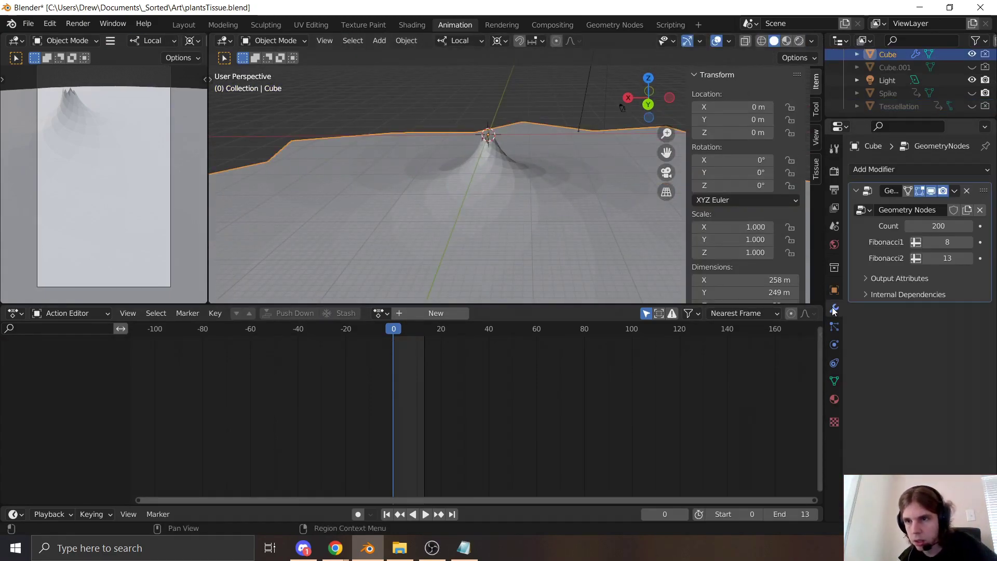
{"action": "scroll", "coordinate": [628, 174], "scroll_direction": "down", "scroll_amount": 1}
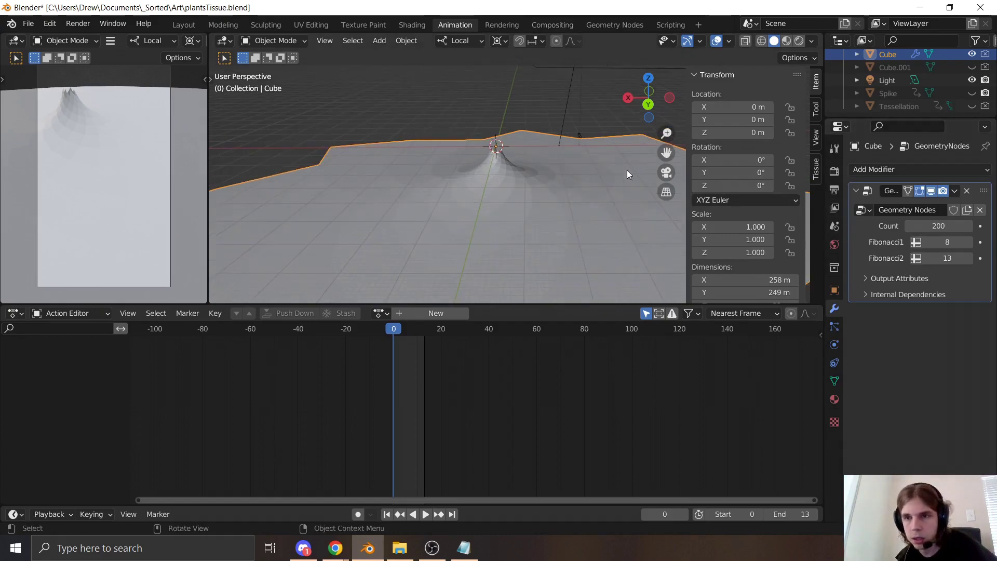
{"action": "left_click_drag", "start_coordinate": [954, 230], "coordinate": [940, 230]}
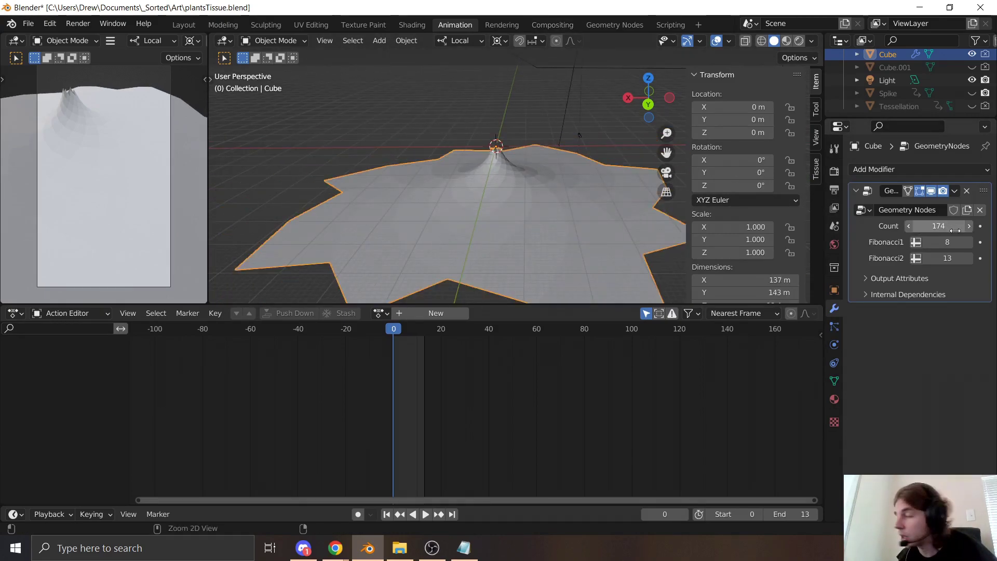
{"action": "key", "text": "ctrl+z"}
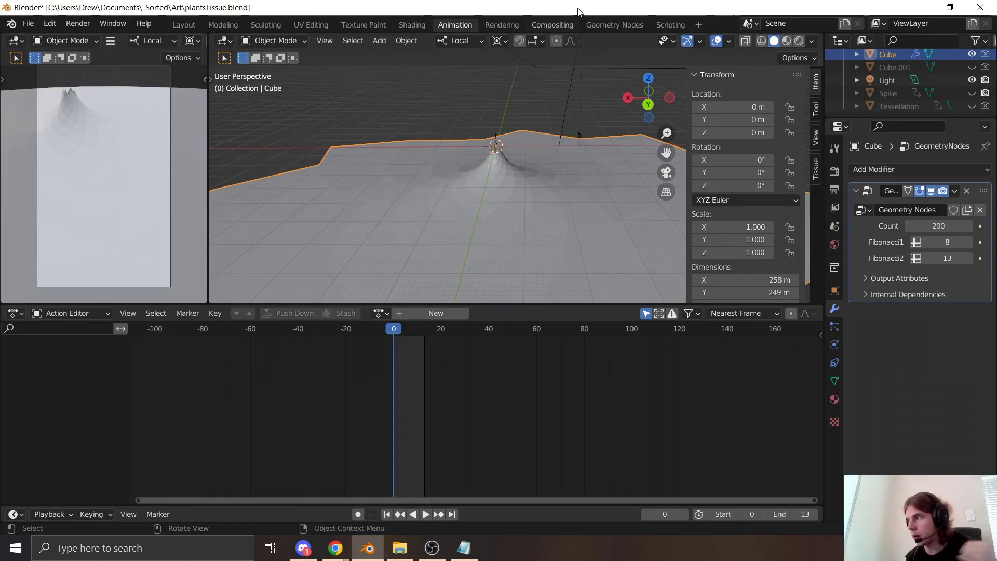
Orbit around the spiky mound and switch to the Layout workspace.
{"action": "scroll", "coordinate": [449, 195], "scroll_direction": "up", "scroll_amount": 3}
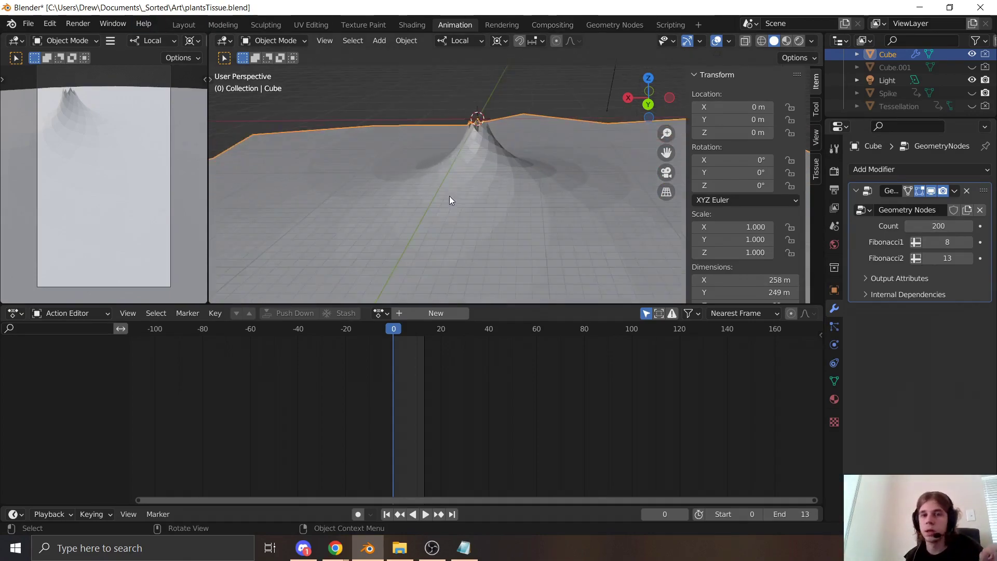
{"action": "scroll", "coordinate": [441, 182], "scroll_direction": "up", "scroll_amount": 3}
{"action": "middle_click_drag", "start_coordinate": [421, 169], "coordinate": [452, 167]}
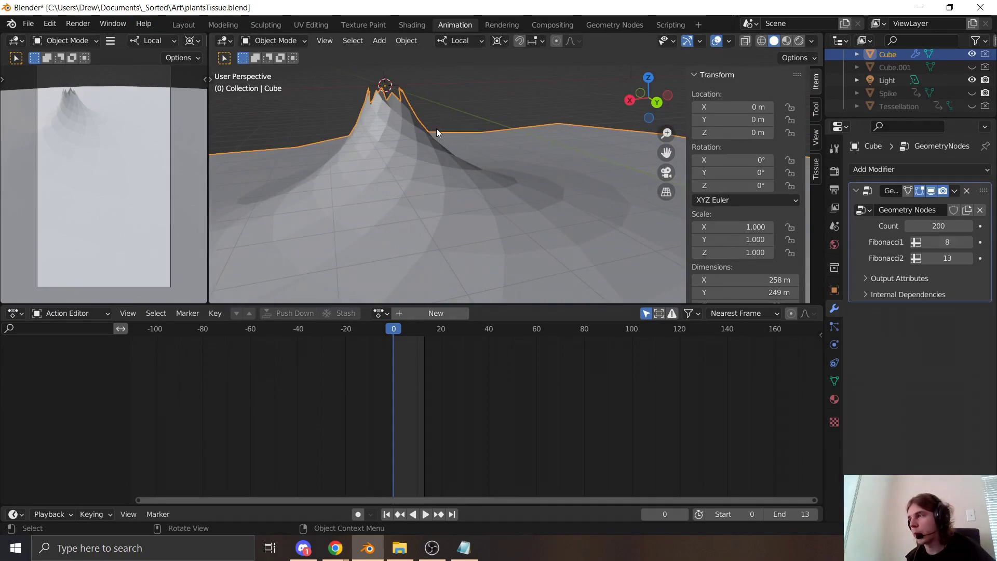
{"action": "middle_click_drag", "start_coordinate": [437, 129], "coordinate": [537, 207]}
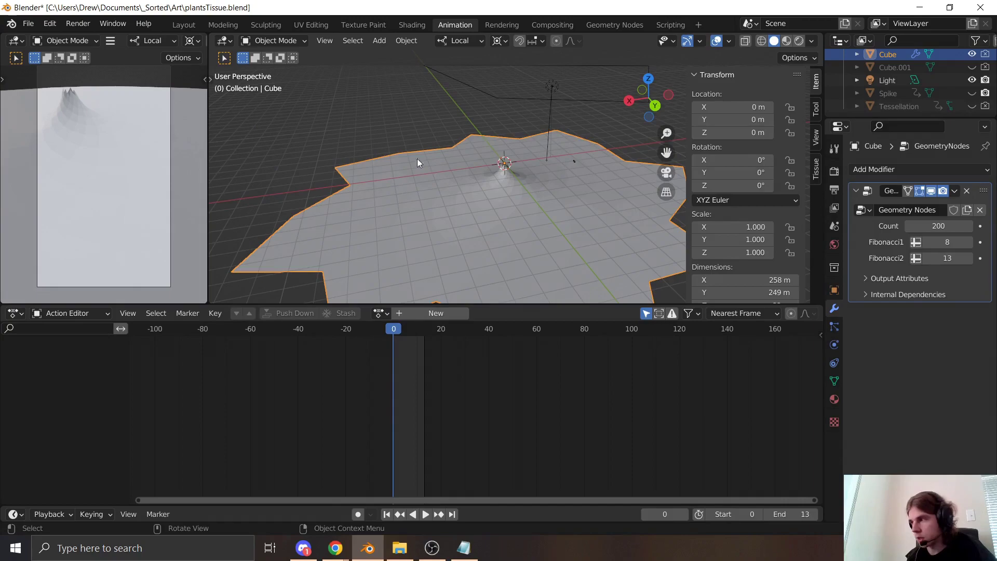
{"action": "scroll", "coordinate": [451, 185], "scroll_direction": "up", "scroll_amount": 2}
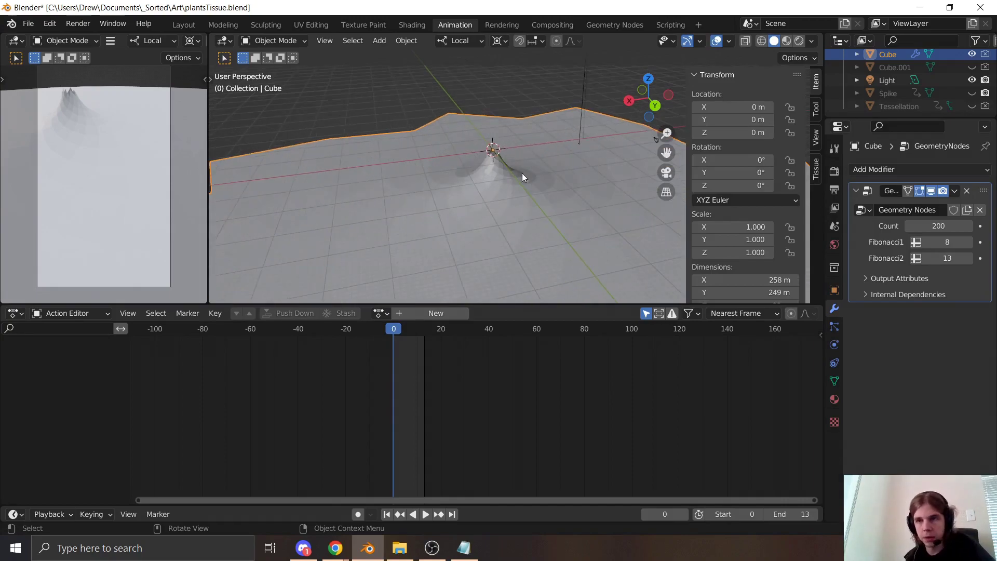
{"action": "left_click", "coordinate": [183, 24]}
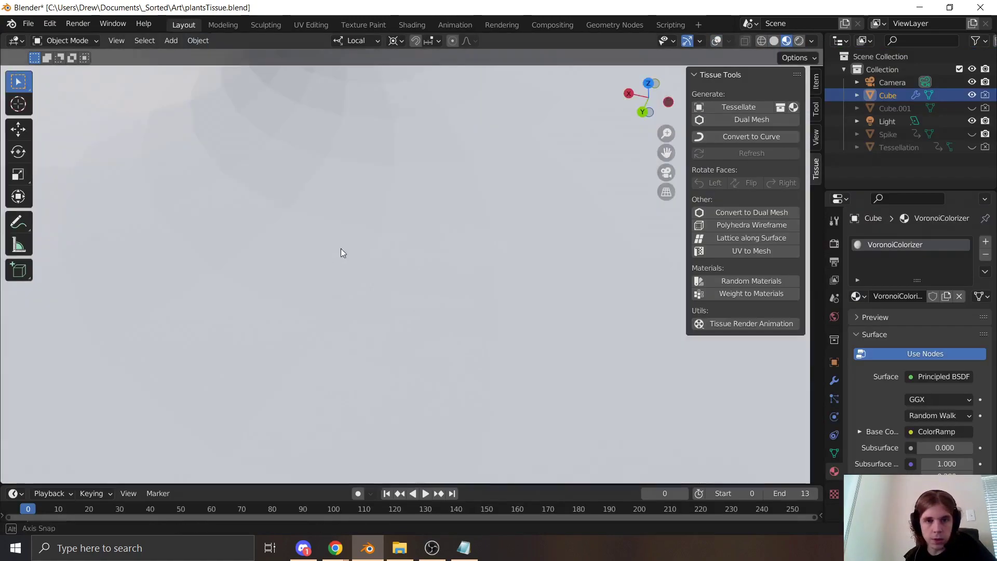
Switch the viewport to Solid shading and make the Spike object visible.
{"action": "scroll", "coordinate": [347, 195], "scroll_direction": "down", "scroll_amount": 8}
{"action": "middle_click", "coordinate": [381, 223], "text": "alt"}
{"action": "left_click", "coordinate": [773, 41]}
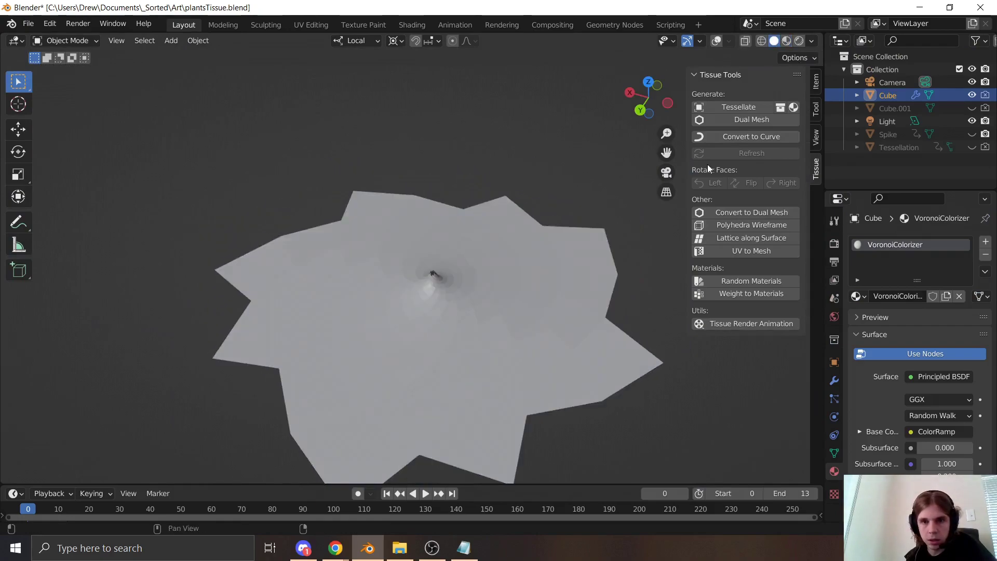
{"action": "scroll", "coordinate": [615, 306], "scroll_direction": "up", "scroll_amount": 6}
{"action": "middle_click_drag", "start_coordinate": [614, 311], "coordinate": [627, 286]}
{"action": "left_click", "coordinate": [971, 134]}
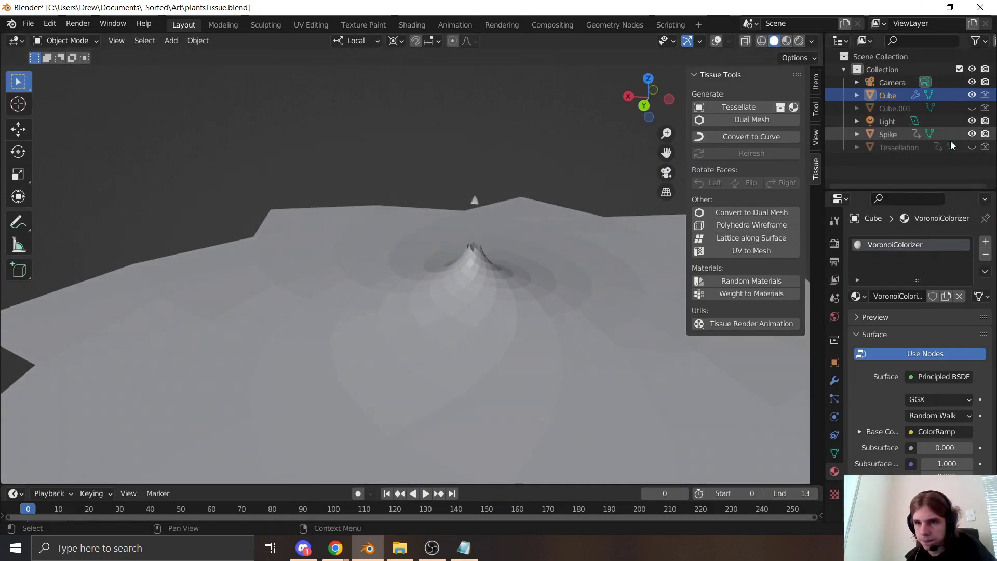
Check in Preferences > Add-ons that the 'tissue' add-on is enabled, then close Preferences.
{"action": "left_click", "coordinate": [28, 23]}
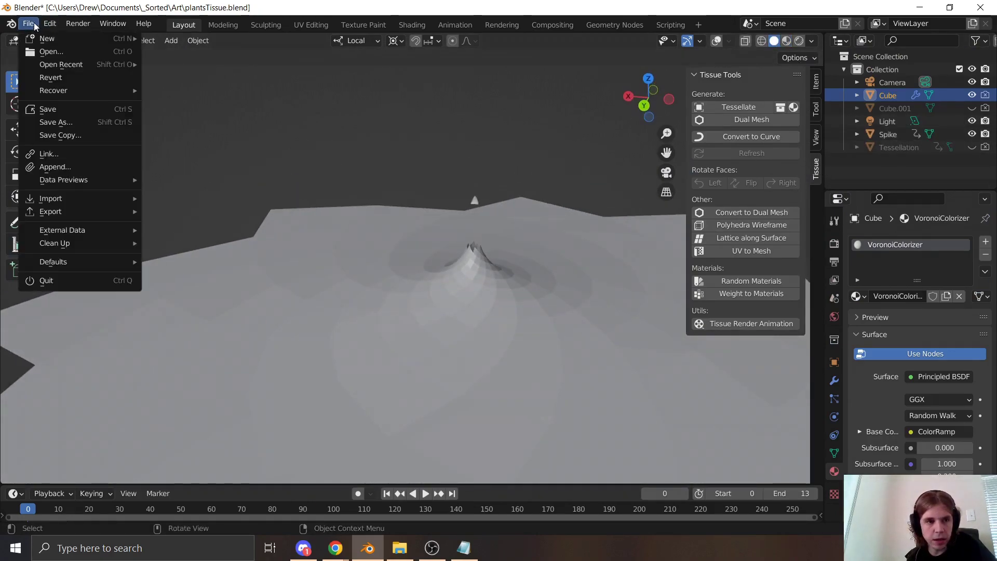
{"action": "mouse_move", "coordinate": [73, 210]}
{"action": "left_click", "coordinate": [28, 26]}
{"action": "left_click", "coordinate": [28, 26]}
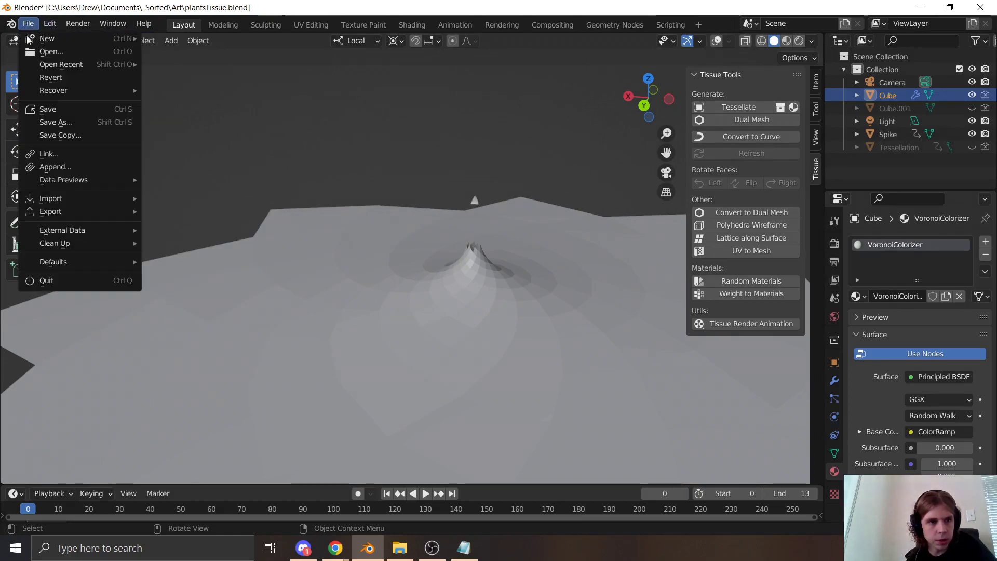
{"action": "left_click", "coordinate": [30, 23]}
{"action": "left_click", "coordinate": [52, 22]}
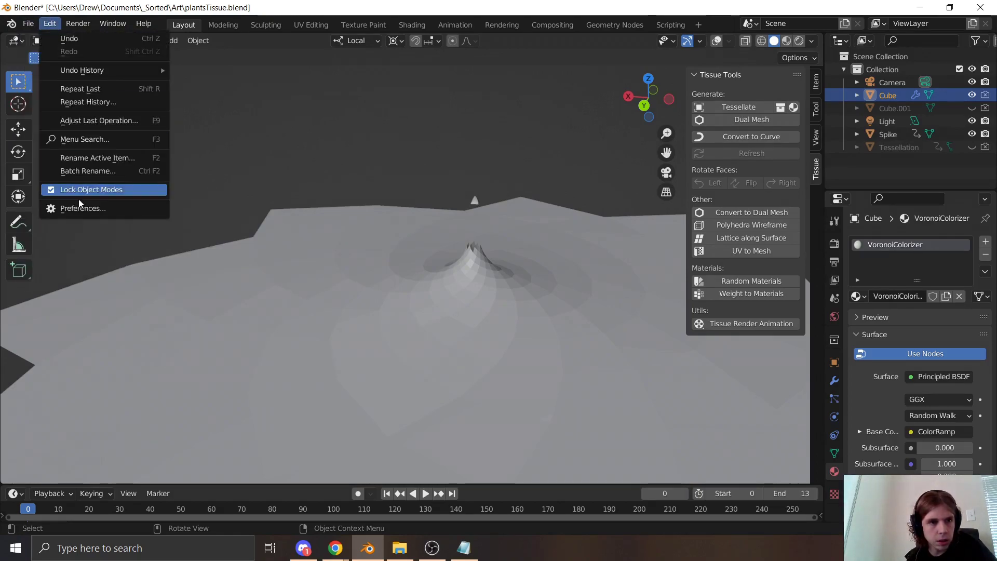
{"action": "left_click", "coordinate": [83, 211]}
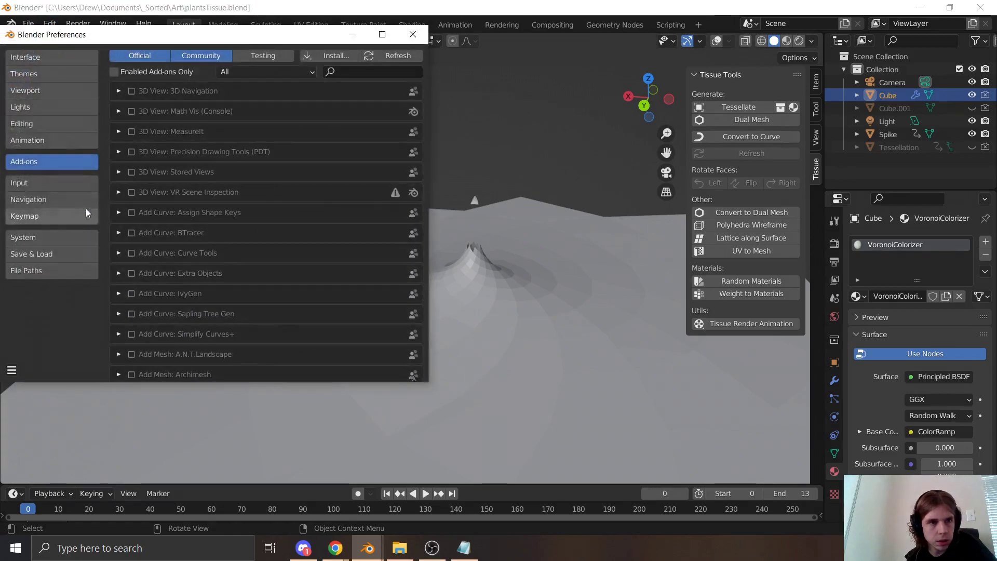
{"action": "left_click", "coordinate": [375, 72]}
{"action": "type", "text": "tissue"}
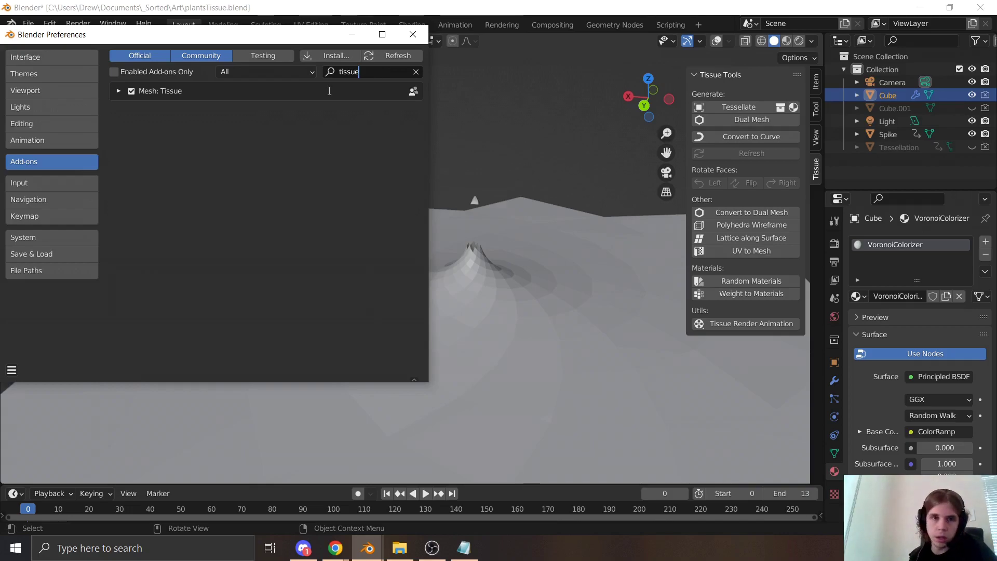
{"action": "left_click", "coordinate": [412, 34]}
{"action": "middle_click_drag", "start_coordinate": [475, 202], "coordinate": [444, 211]}
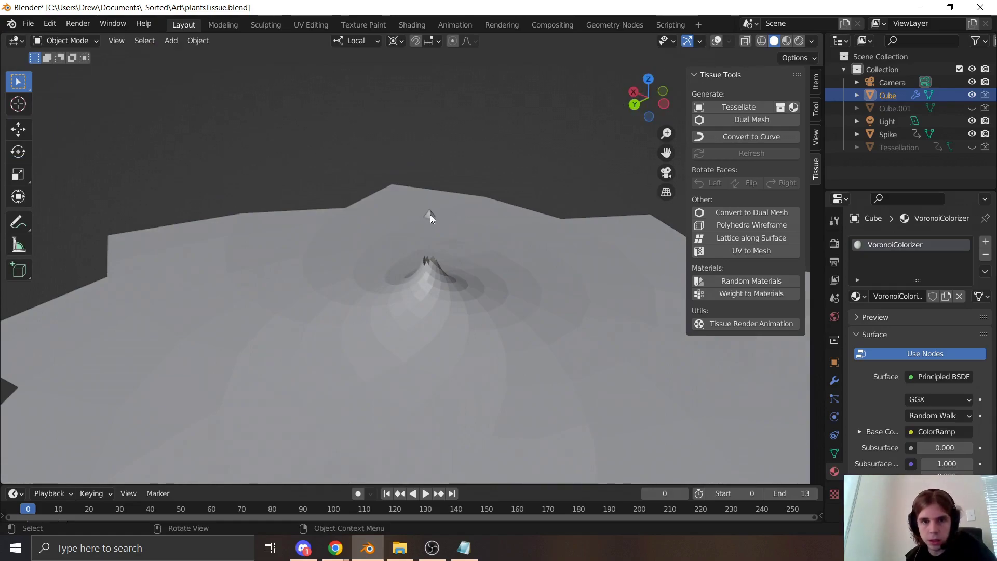
Tessellate the Cube spiral plane with Spike as the component, creating Tessellation.001.
{"action": "left_click", "coordinate": [429, 214]}
{"action": "left_click", "coordinate": [716, 40]}
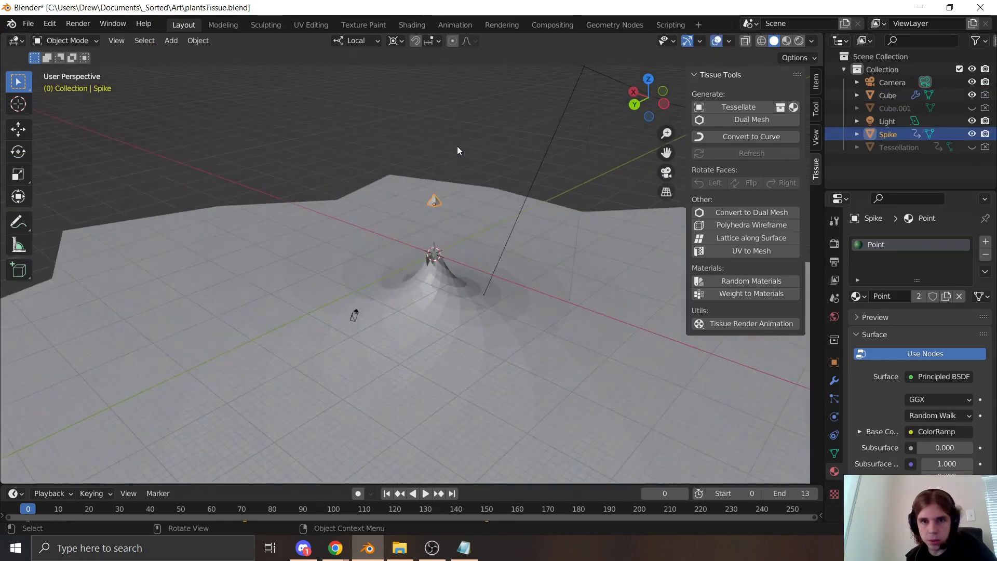
{"action": "left_click", "coordinate": [465, 282], "text": "shift"}
{"action": "scroll", "coordinate": [465, 286], "scroll_direction": "up", "scroll_amount": 4}
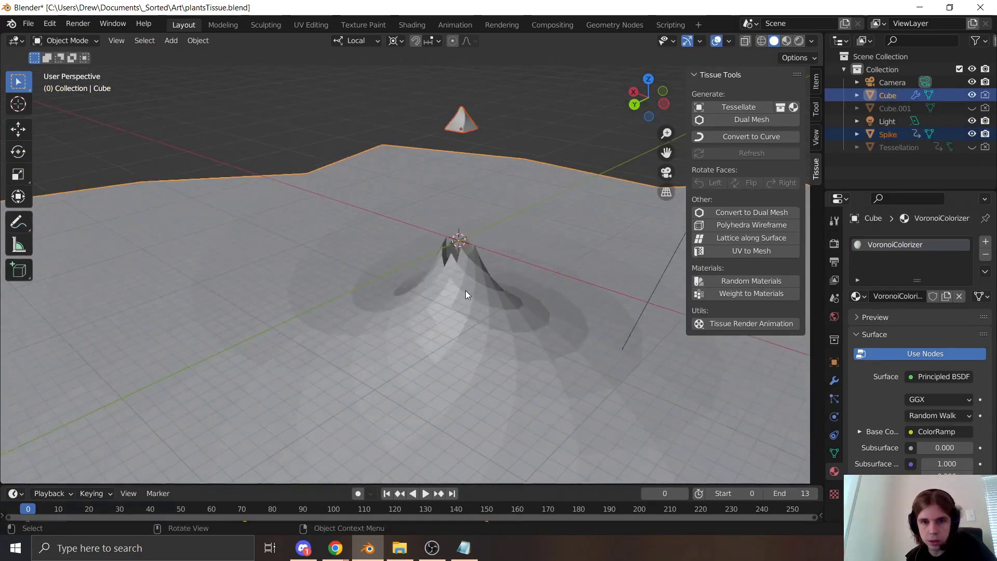
{"action": "left_click", "coordinate": [753, 106]}
{"action": "left_click", "coordinate": [759, 269]}
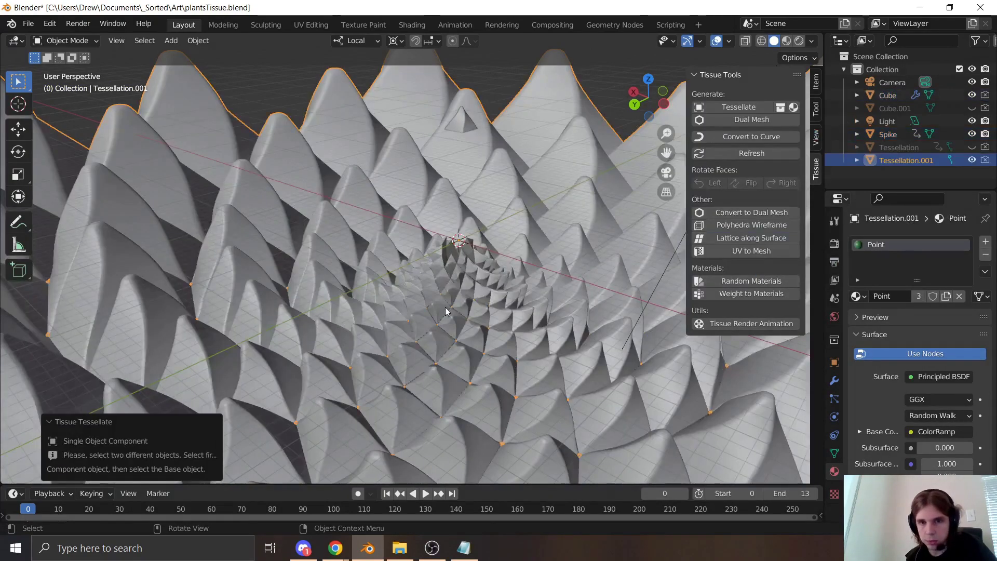
{"action": "middle_click_drag", "start_coordinate": [445, 311], "coordinate": [486, 337]}
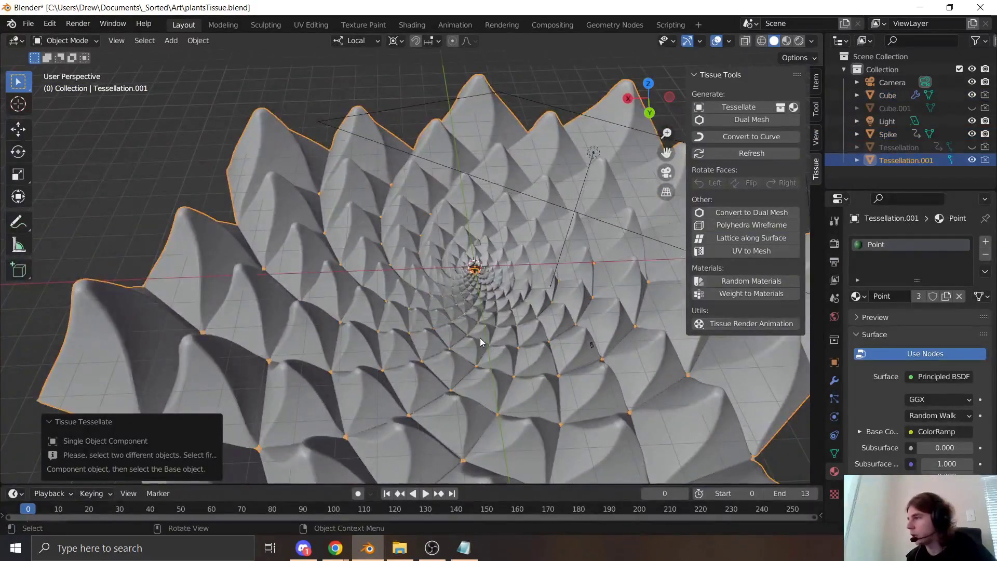